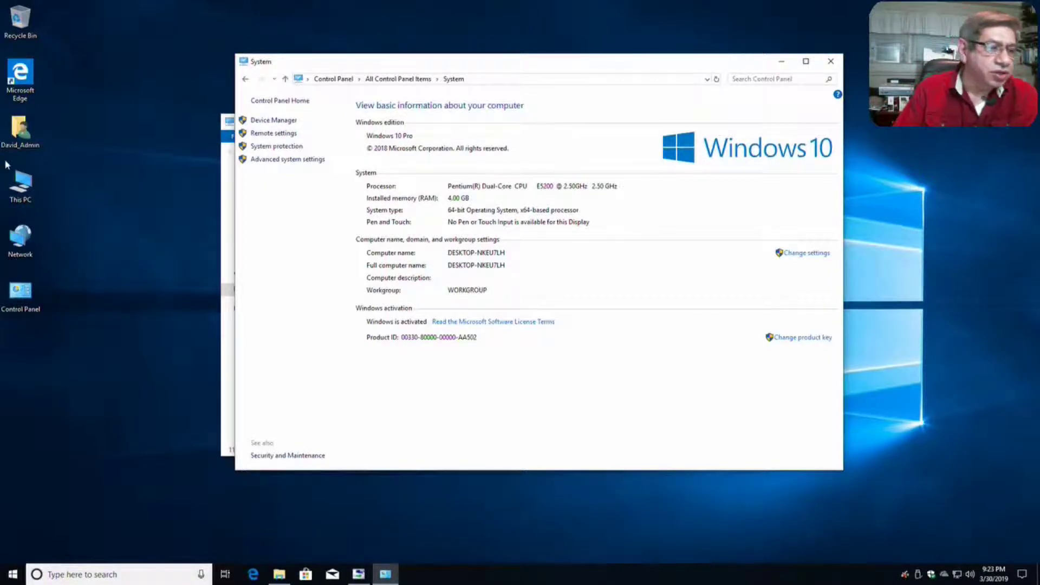
Open Power Options from the All Control Panel Items list
double_click(23, 280)
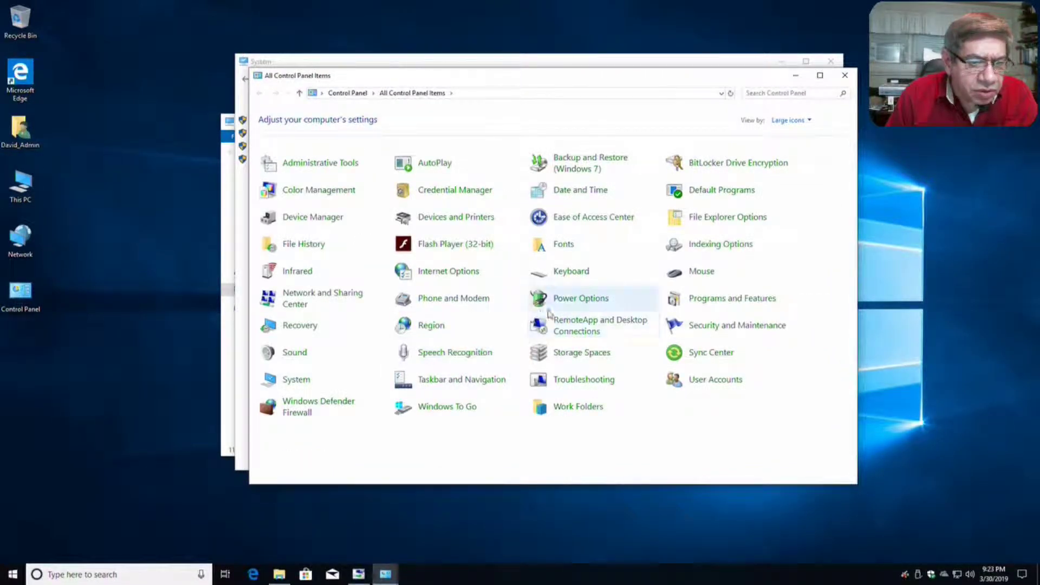
click(568, 303)
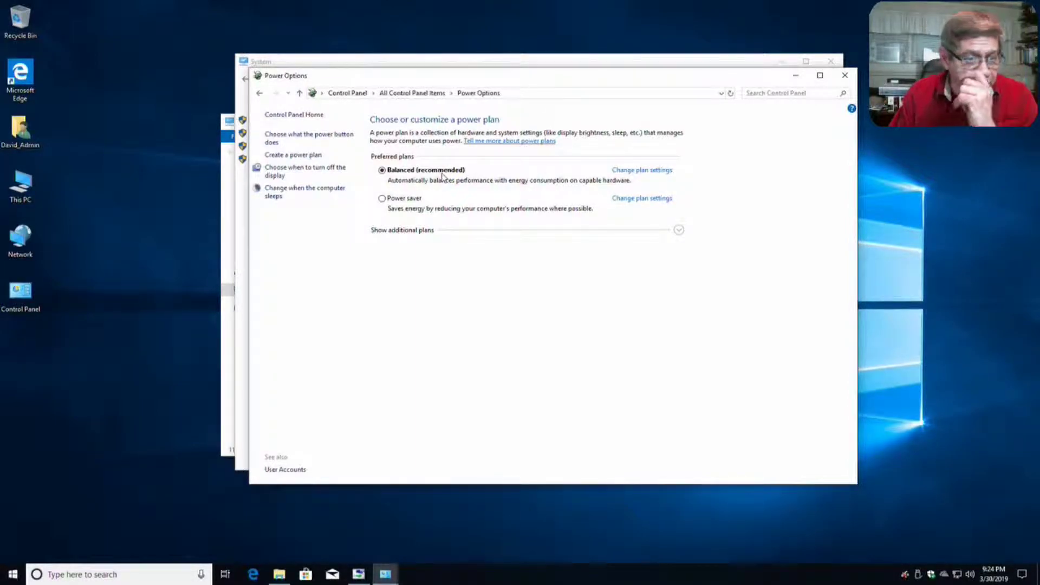
Set the Balanced plan to turn off the display after 20 minutes and never sleep
click(634, 174)
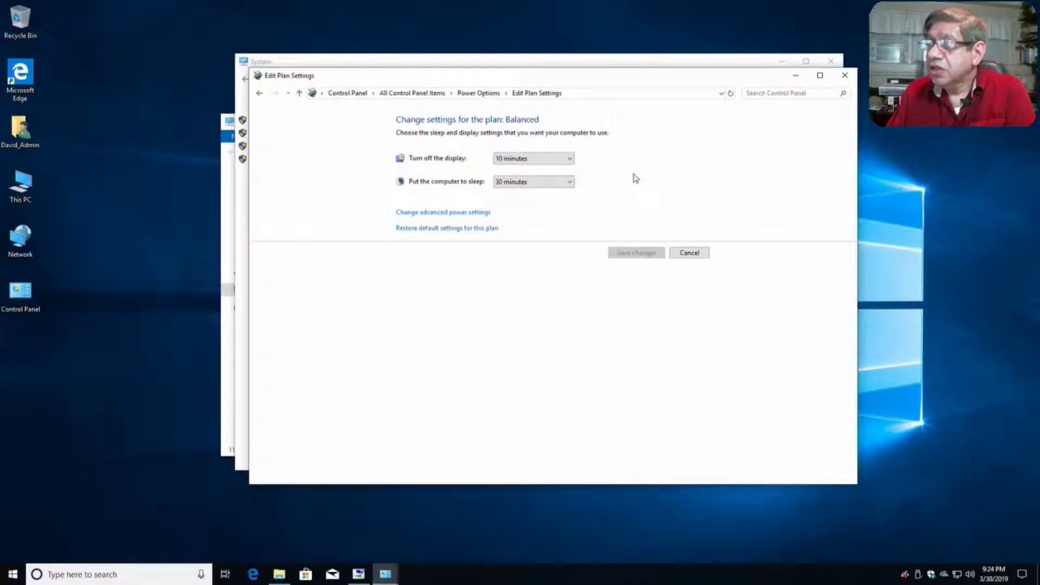
click(571, 161)
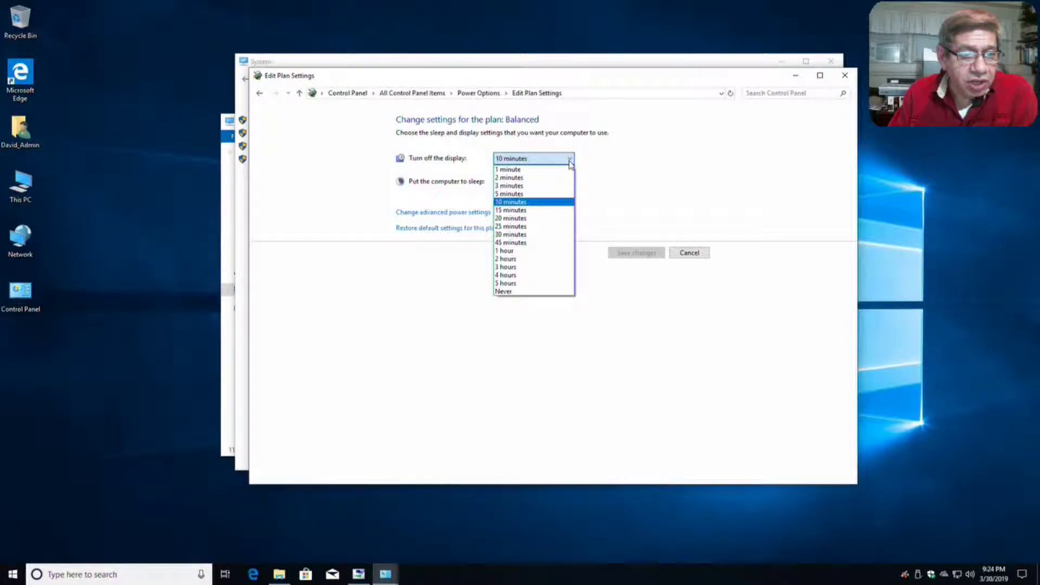
click(523, 218)
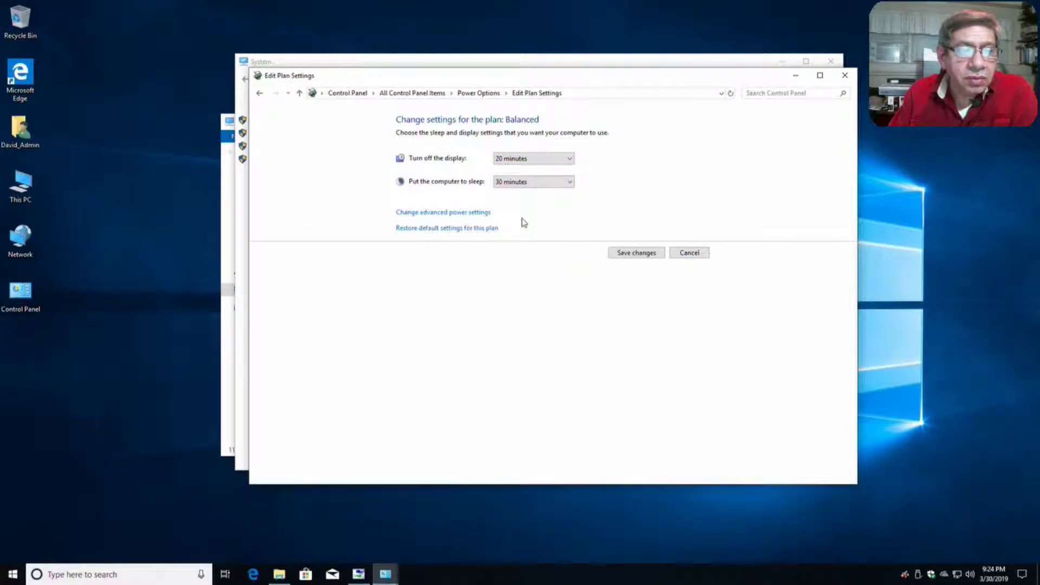
click(569, 184)
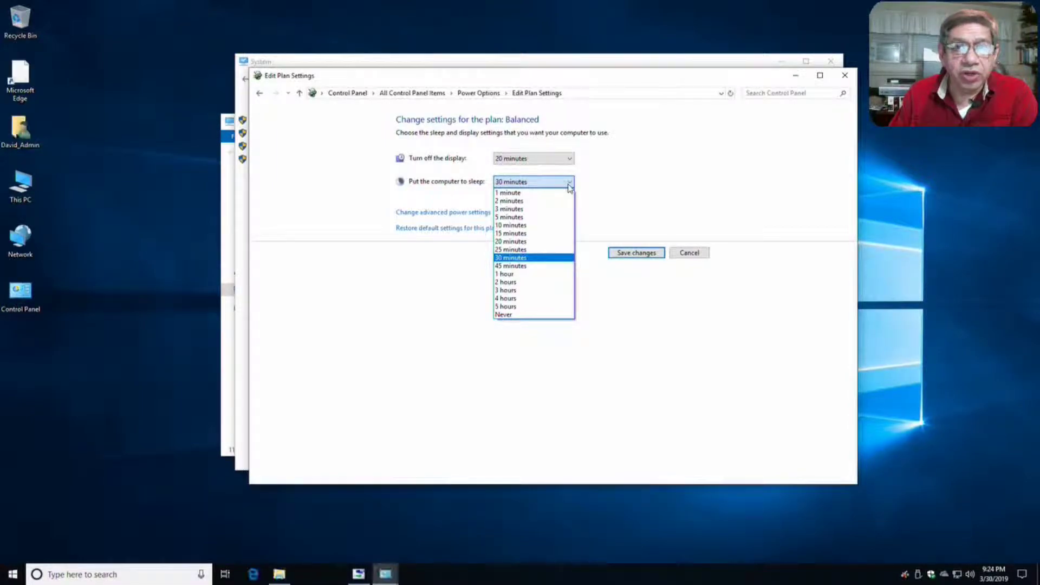
click(501, 315)
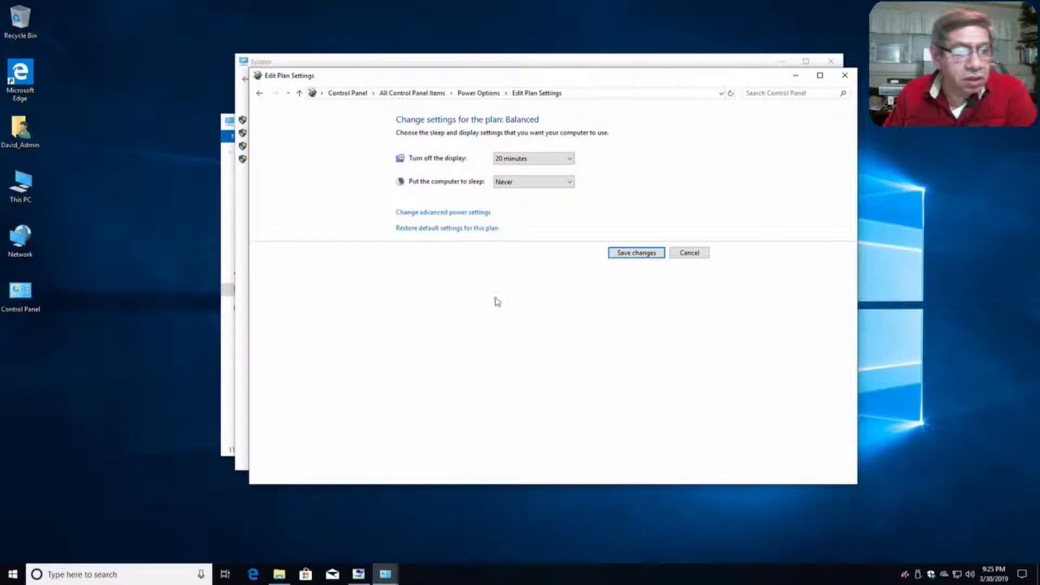
click(443, 217)
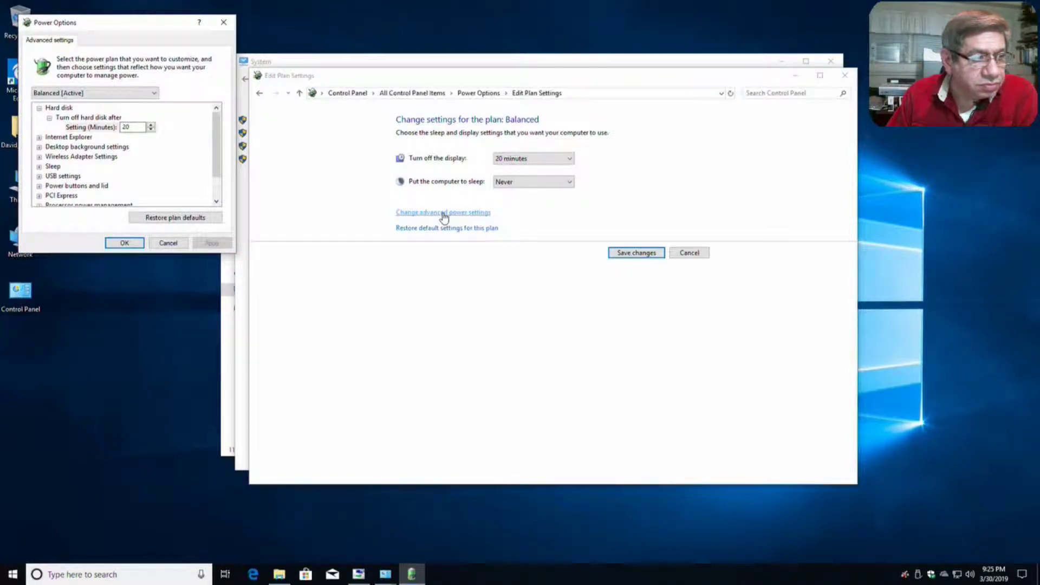
Save the display and sleep changes, then centre the advanced settings dialog and scroll to Hard disk
click(637, 252)
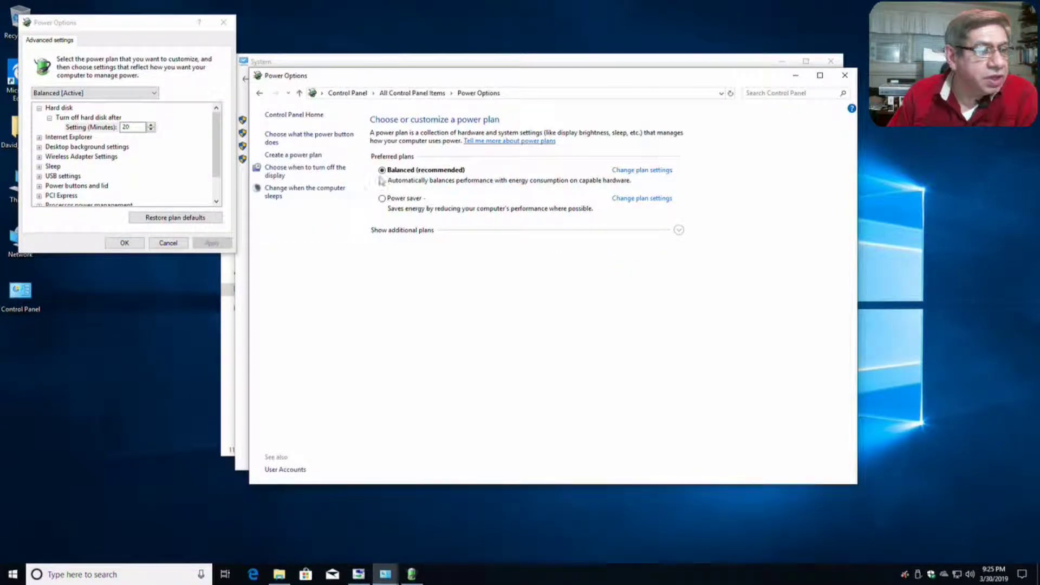
drag(172, 28, 496, 31)
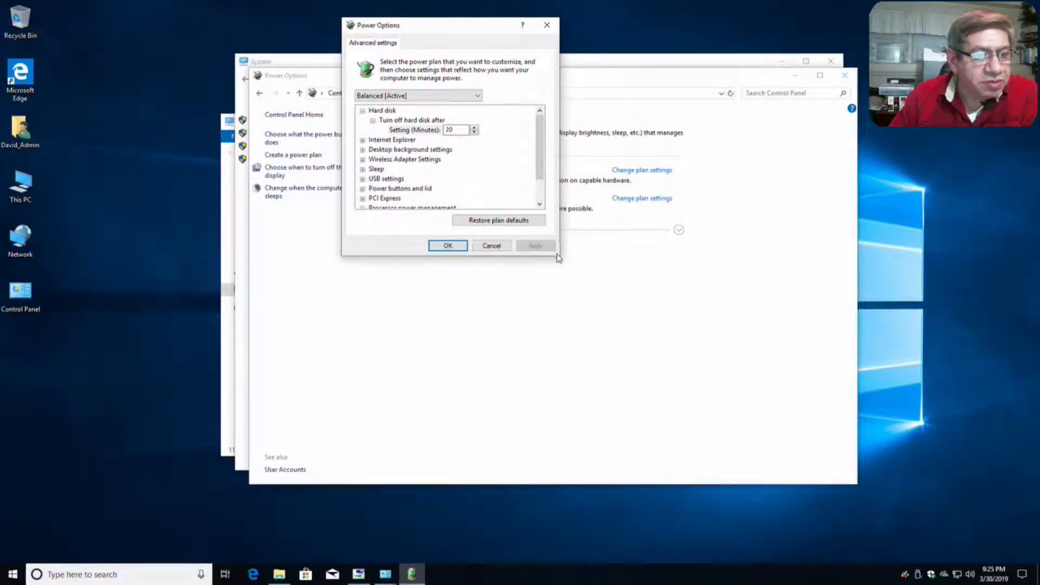
click(539, 204)
click(539, 204)
click(540, 204)
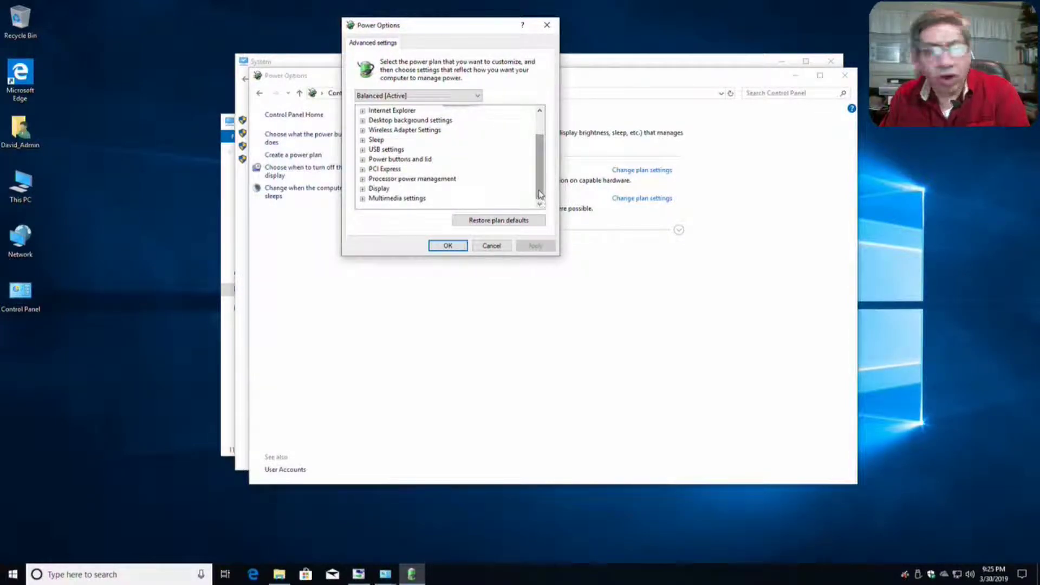
drag(540, 176, 540, 149)
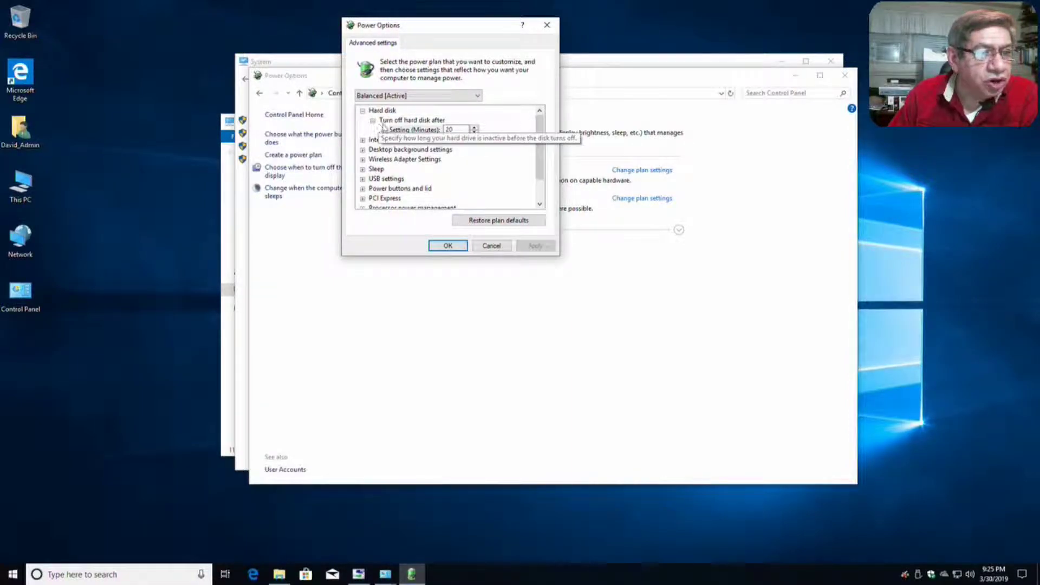
Set Turn off hard disk after to 60 minutes and apply it
click(475, 132)
click(475, 133)
click(475, 132)
click(474, 132)
click(475, 132)
click(475, 132)
click(475, 132)
click(474, 132)
click(474, 132)
click(475, 132)
click(475, 132)
click(474, 132)
click(475, 132)
click(475, 132)
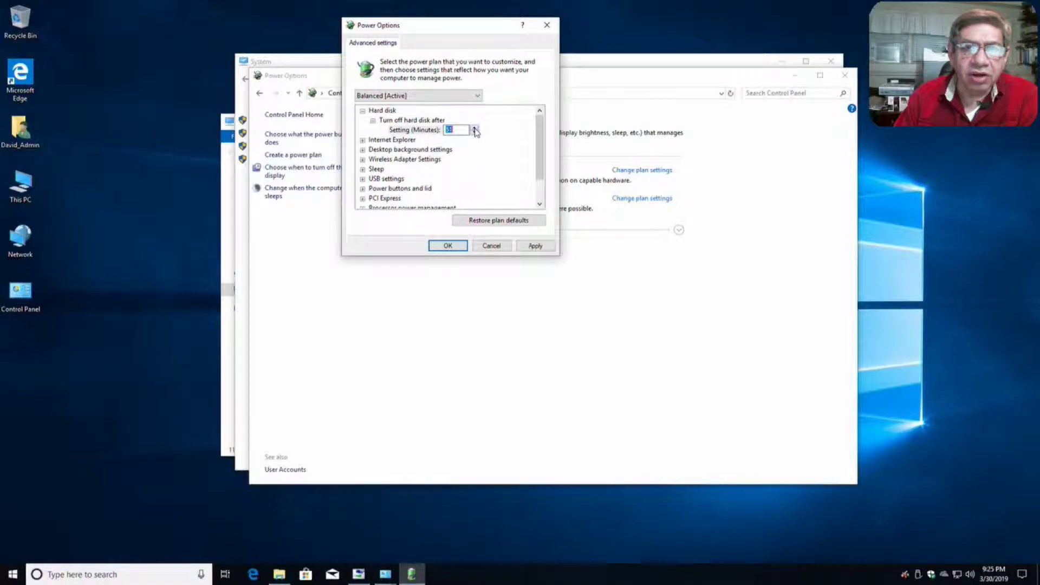
click(475, 133)
click(475, 132)
click(475, 132)
click(475, 132)
click(475, 132)
click(475, 132)
click(475, 132)
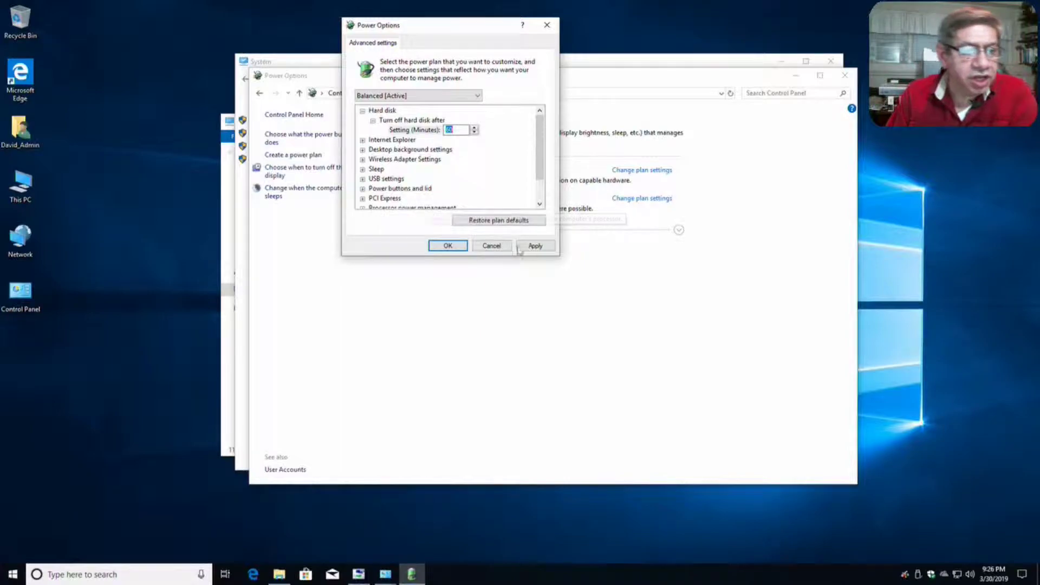
click(536, 247)
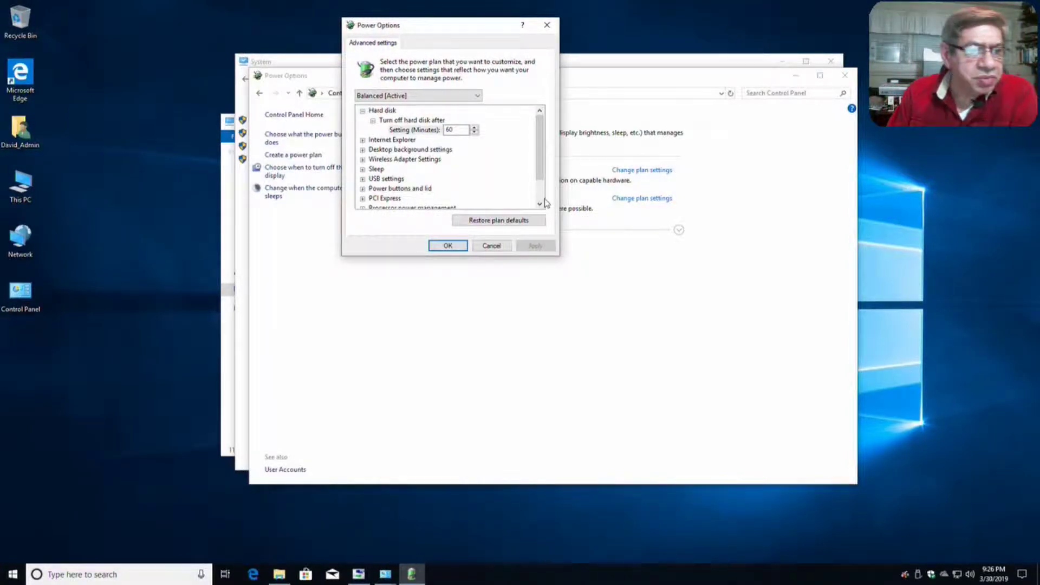
Set USB selective suspend to Disabled, apply, and confirm with OK
click(362, 179)
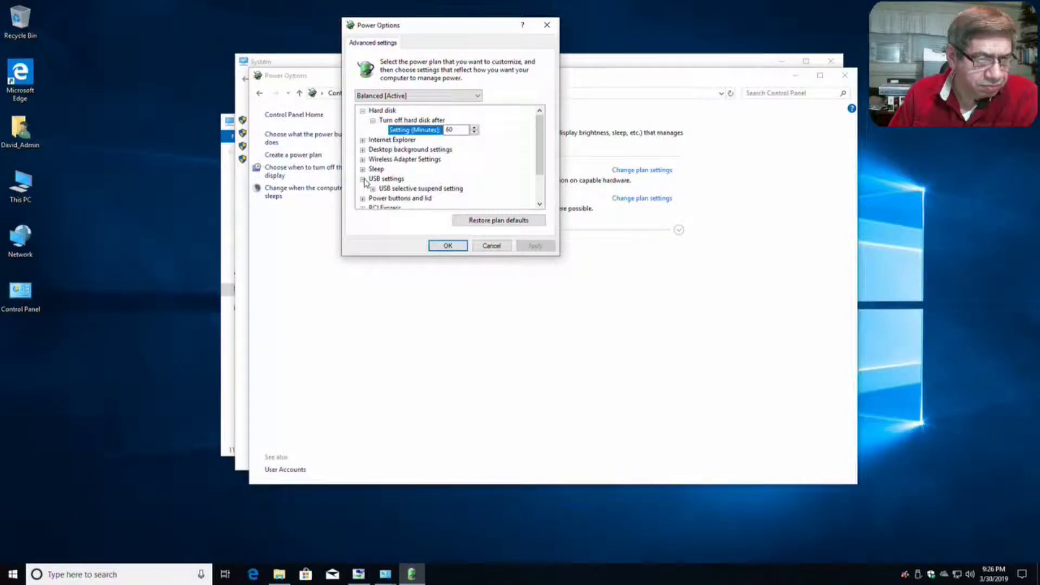
click(538, 203)
double_click(539, 204)
click(372, 159)
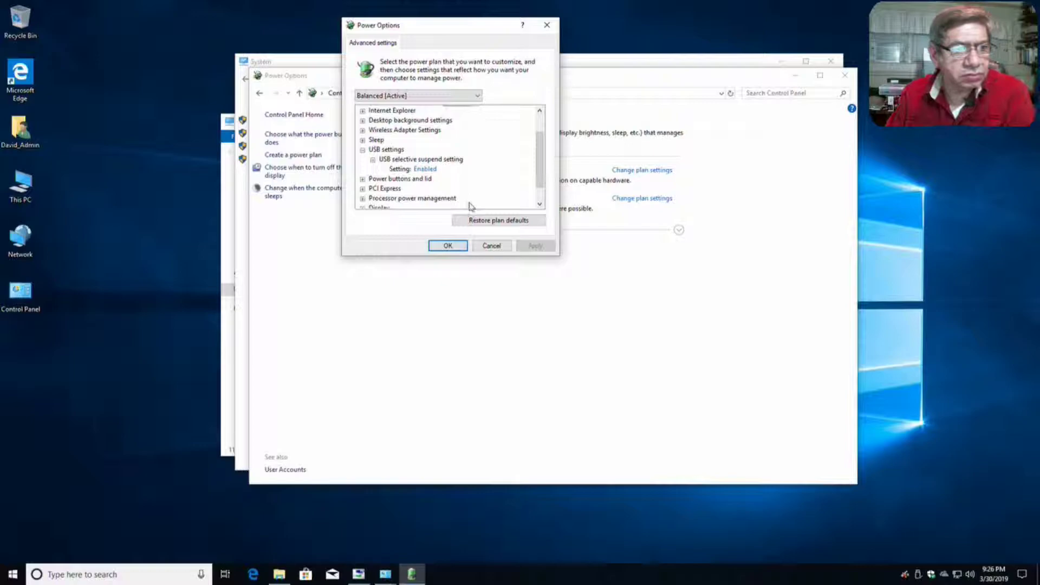
click(432, 170)
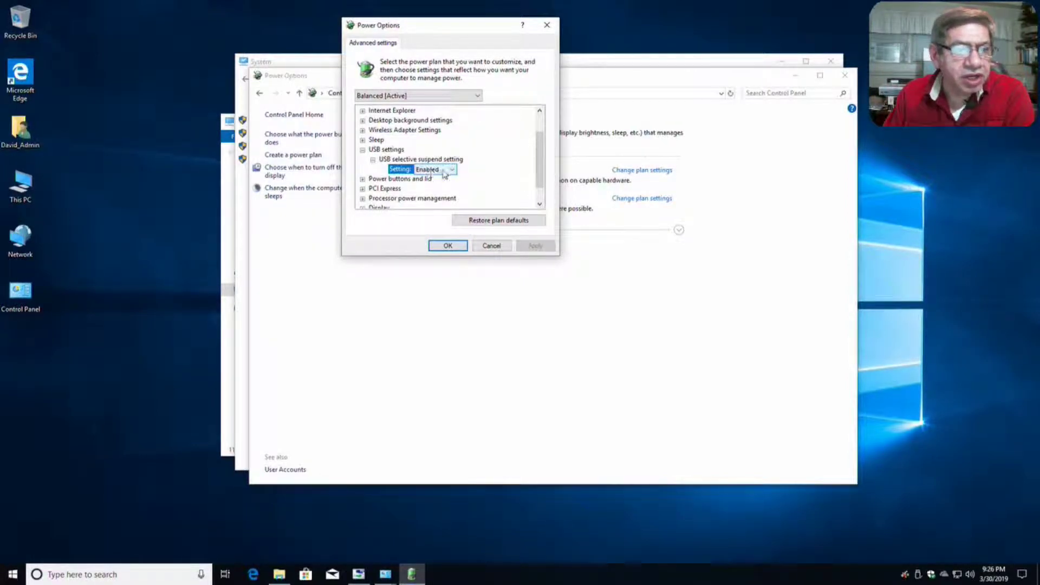
click(452, 170)
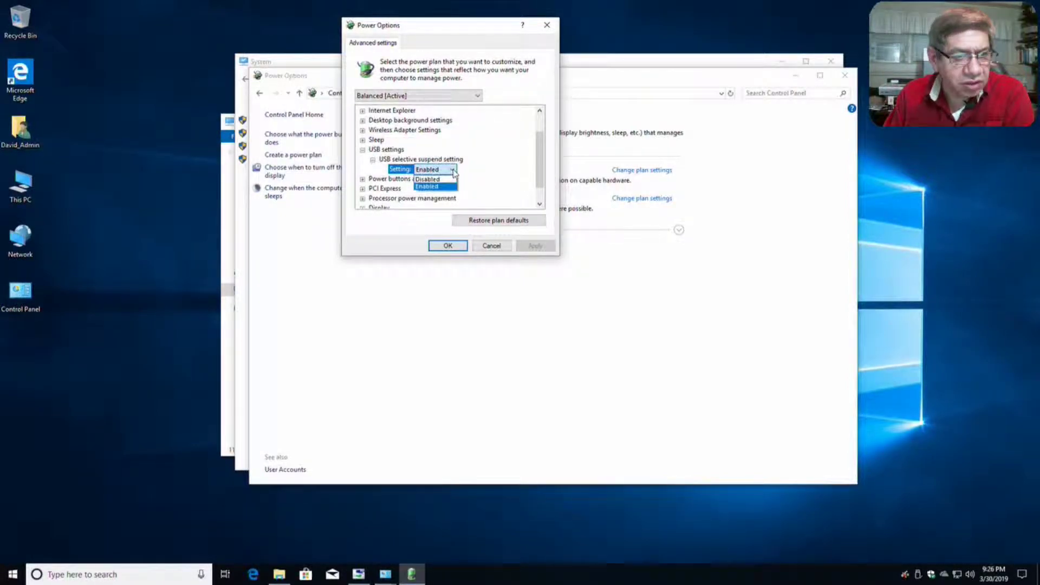
click(440, 179)
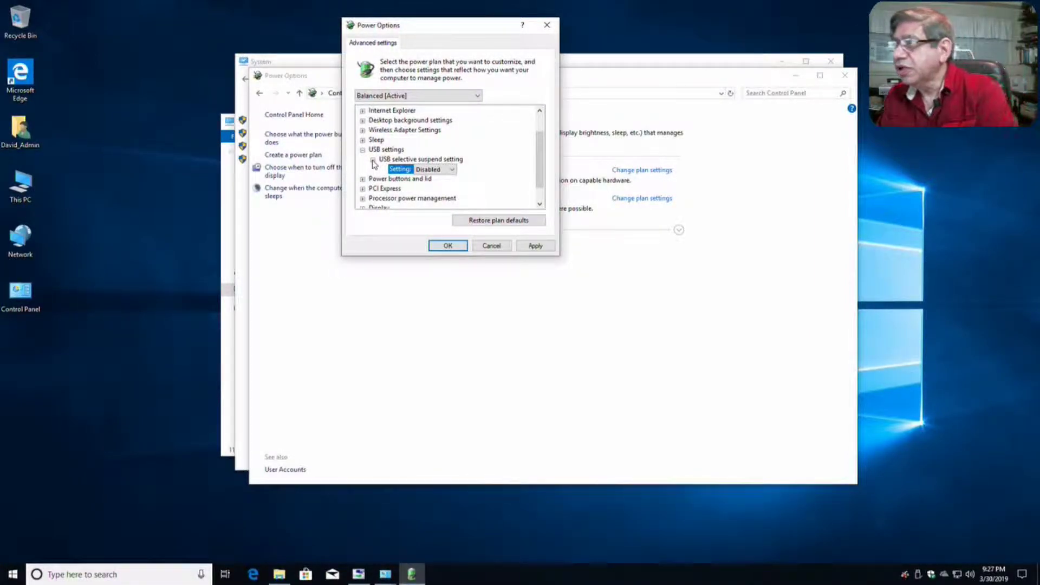
click(530, 246)
click(454, 247)
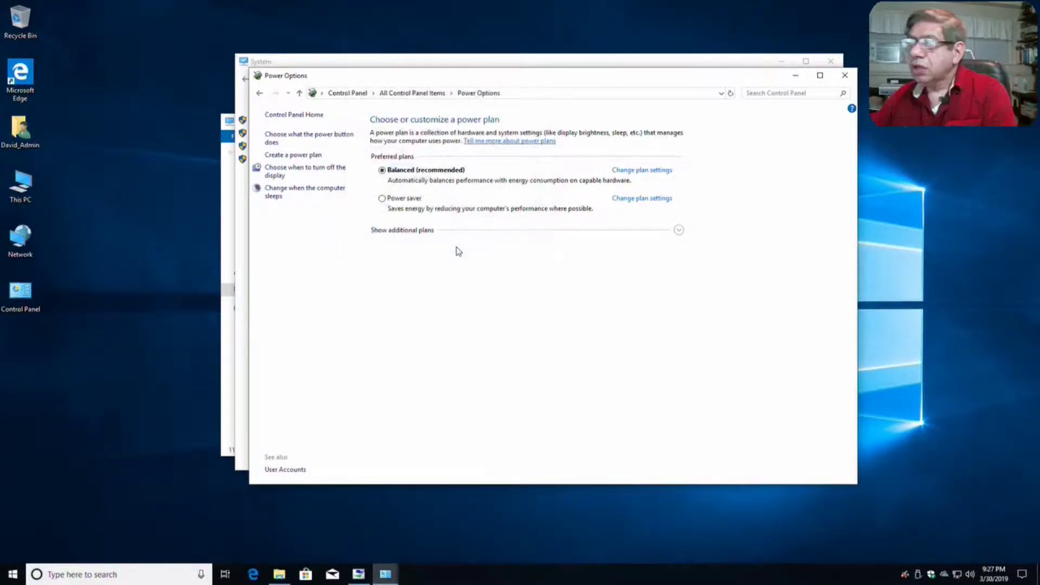
Close the Power Options and System windows to leave the desktop showing
click(842, 78)
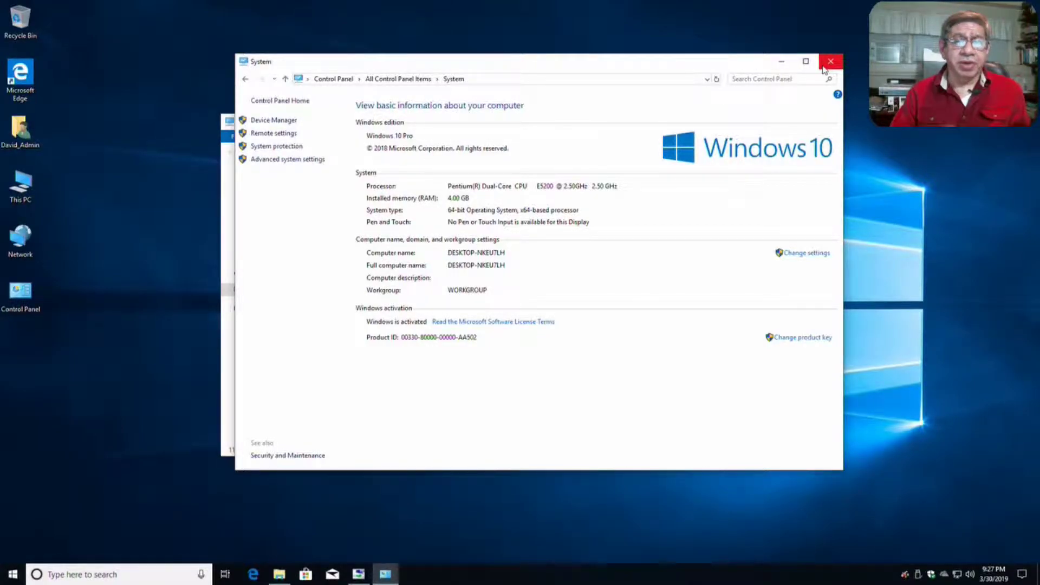
click(829, 61)
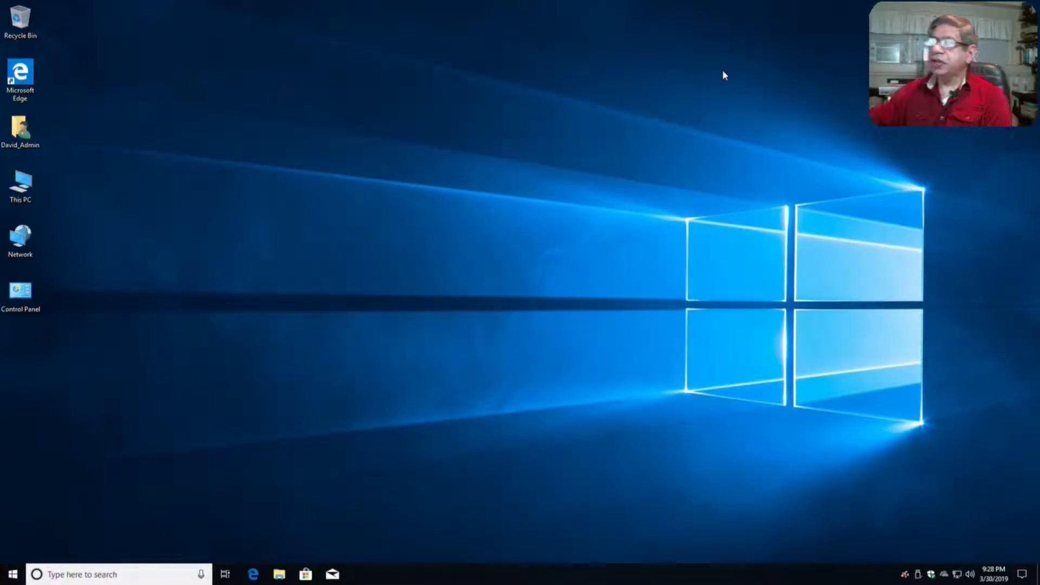
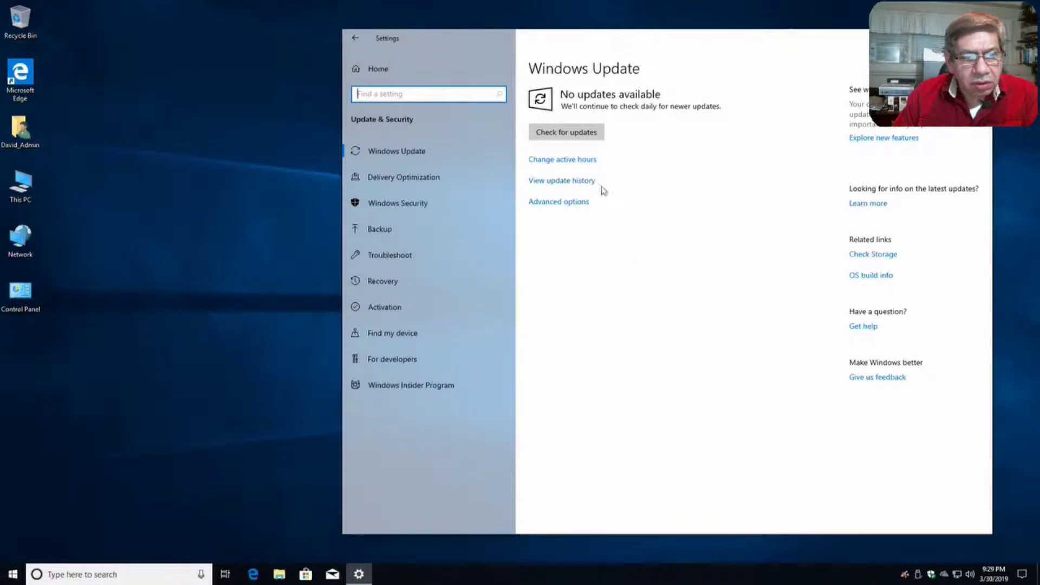
Check for Windows updates so KB890830 installs and the .NET update KB4486553 awaits a restart
click(560, 135)
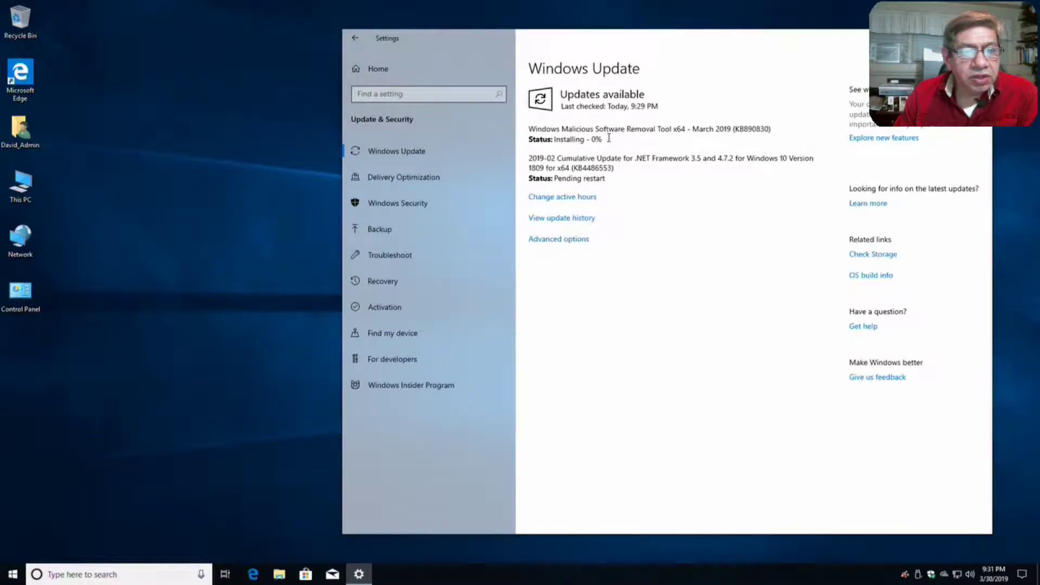
Restart the PC from the Start menu's power options to finish applying the updates
click(13, 574)
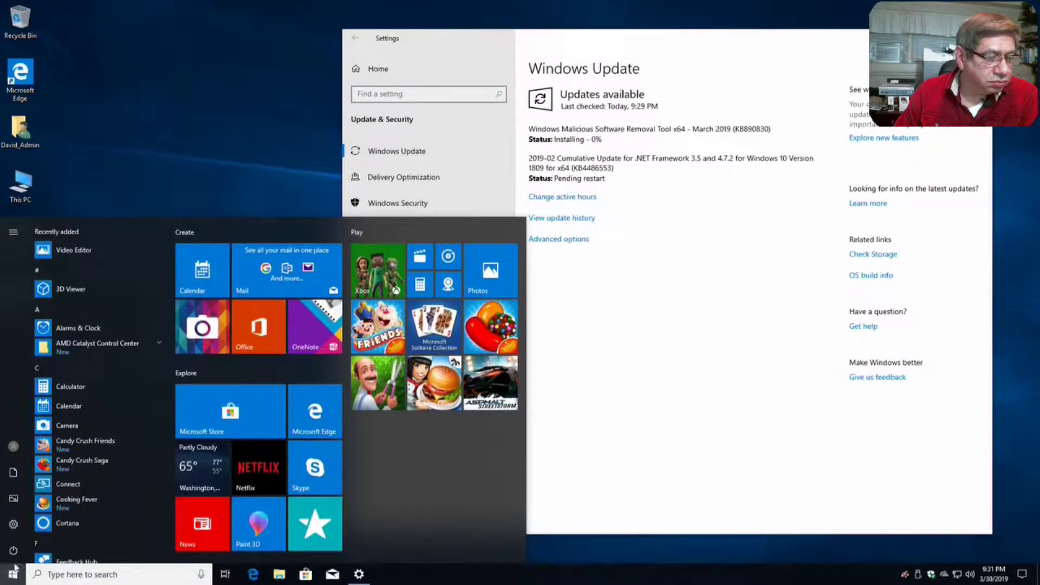
click(14, 553)
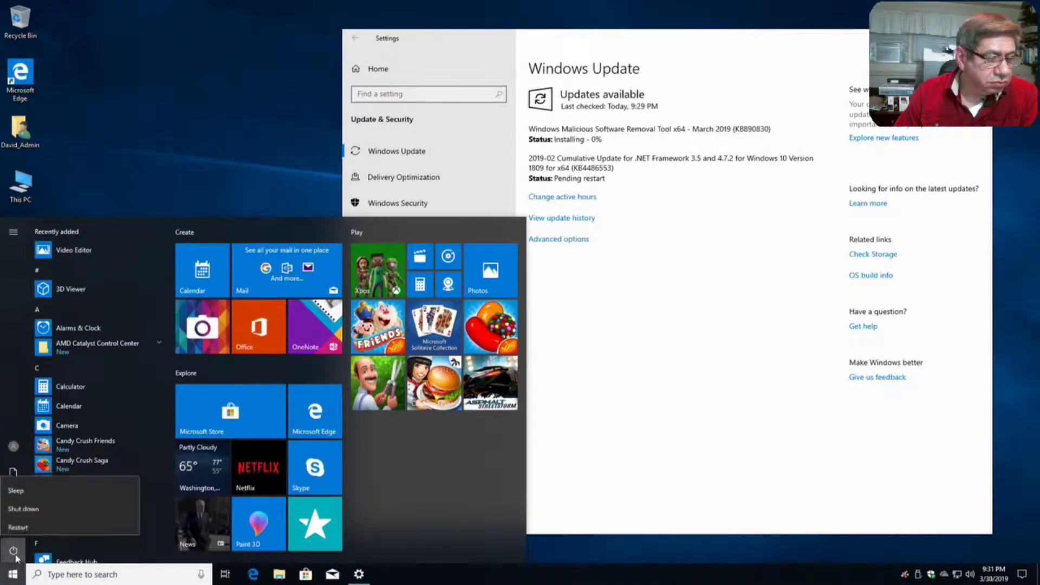
click(21, 523)
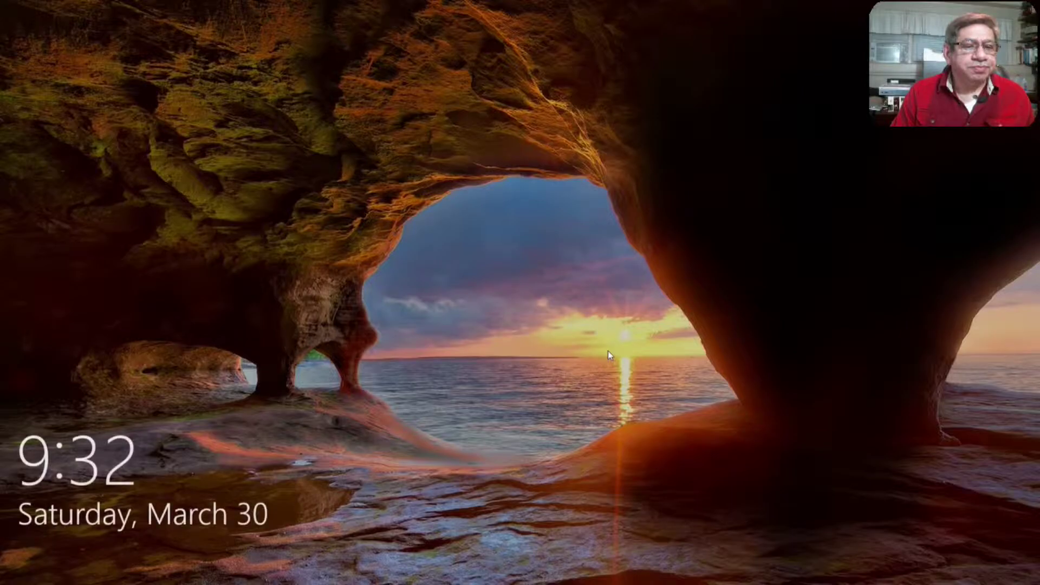
Sign in to David_Admin with the account password and close the Microsoft Edge window
click(577, 318)
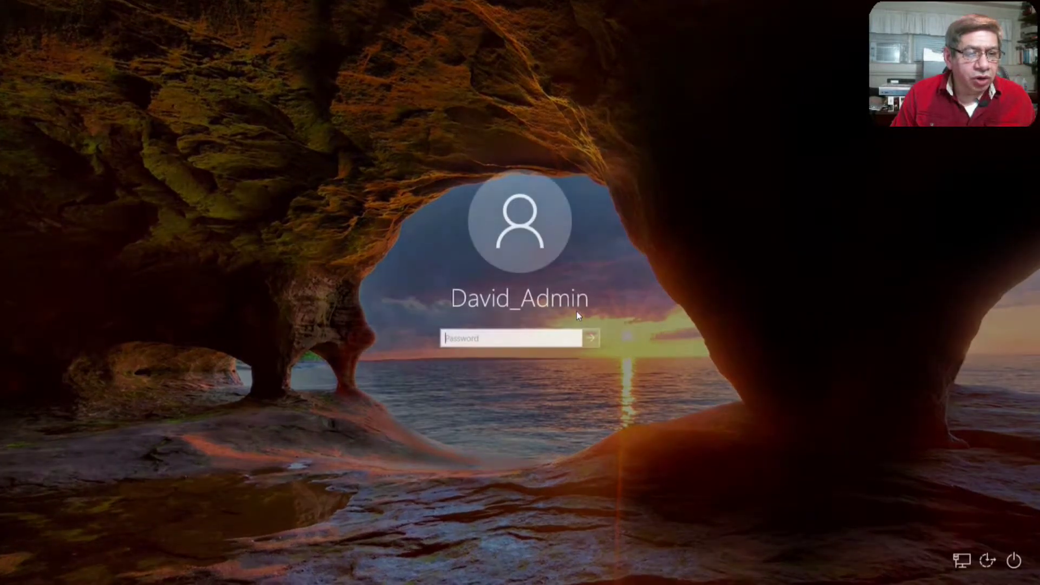
text(****)
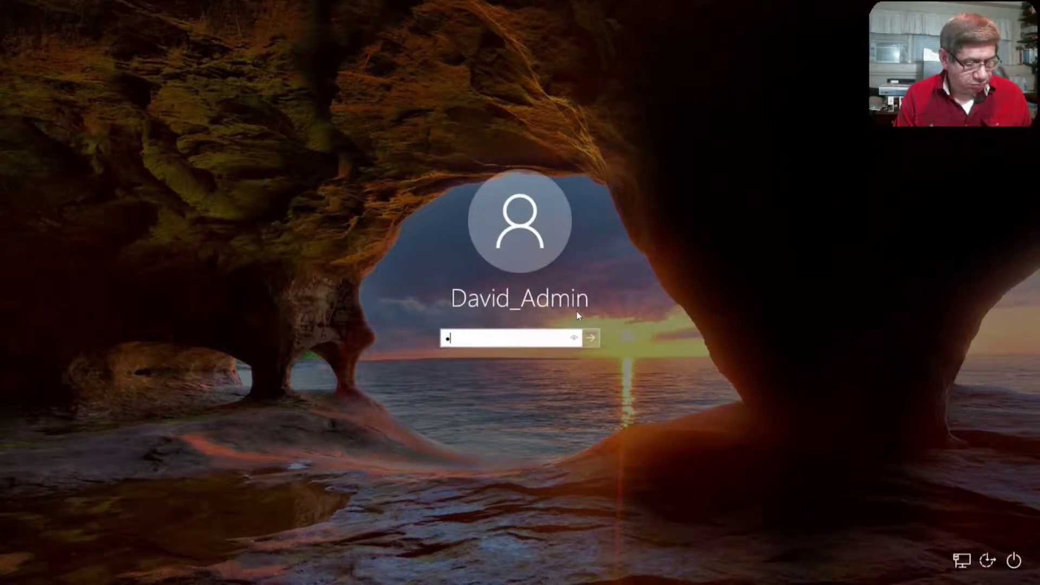
text(****)
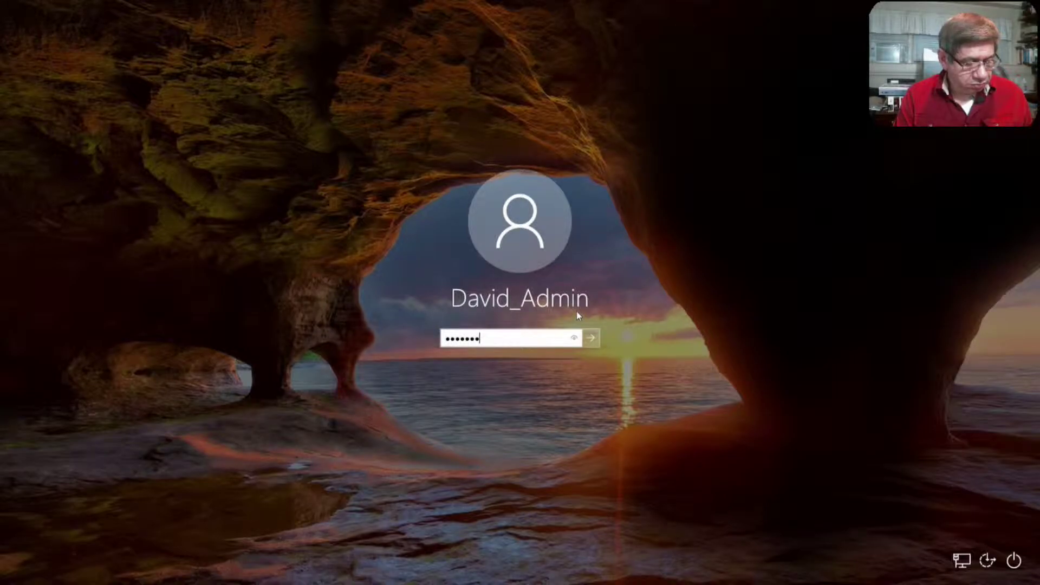
key(Return)
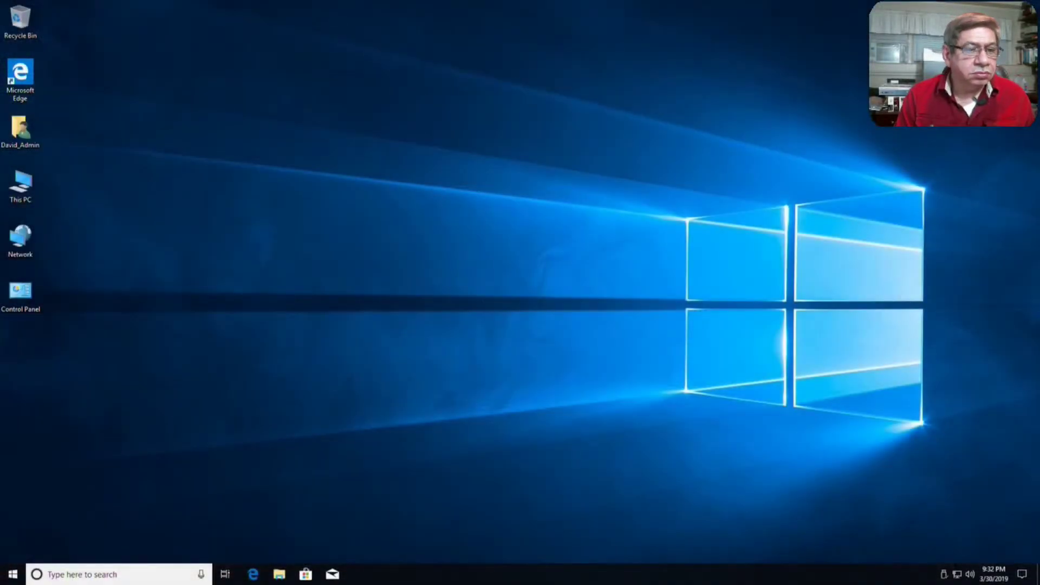
click(252, 574)
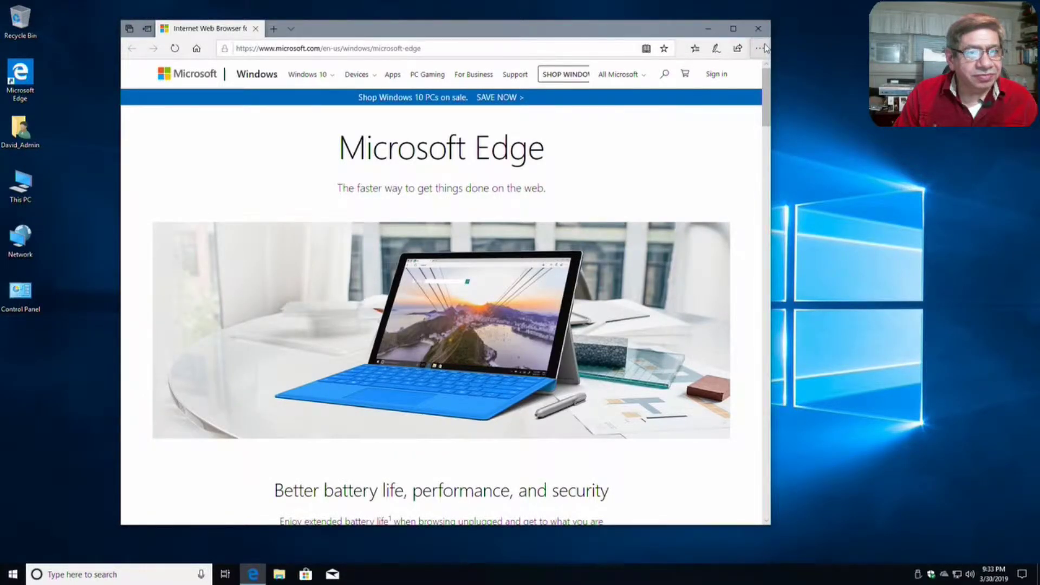
click(758, 30)
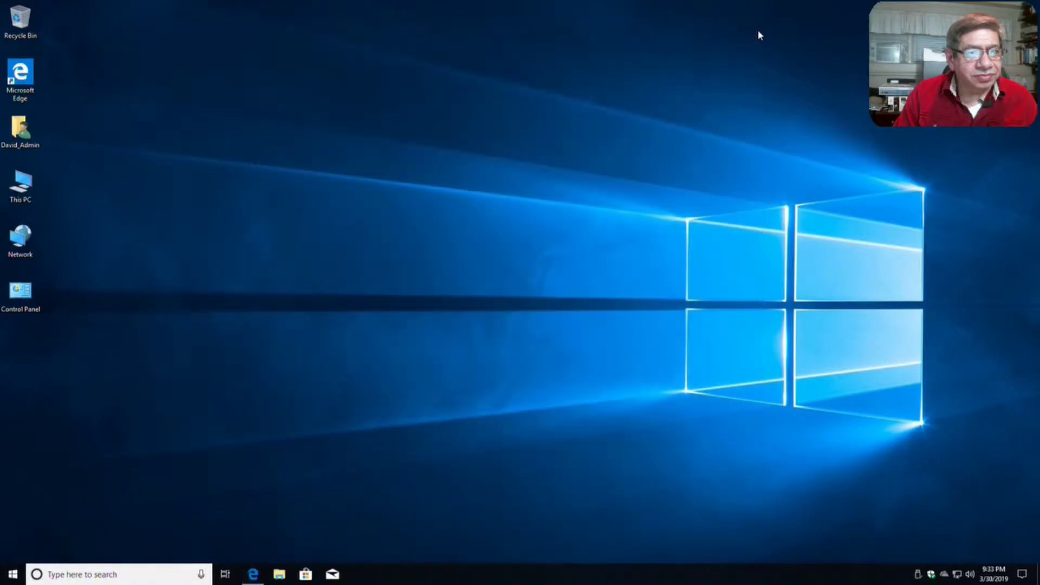
Open Task Manager from the taskbar menu and expand it to the detailed view
right_click(812, 578)
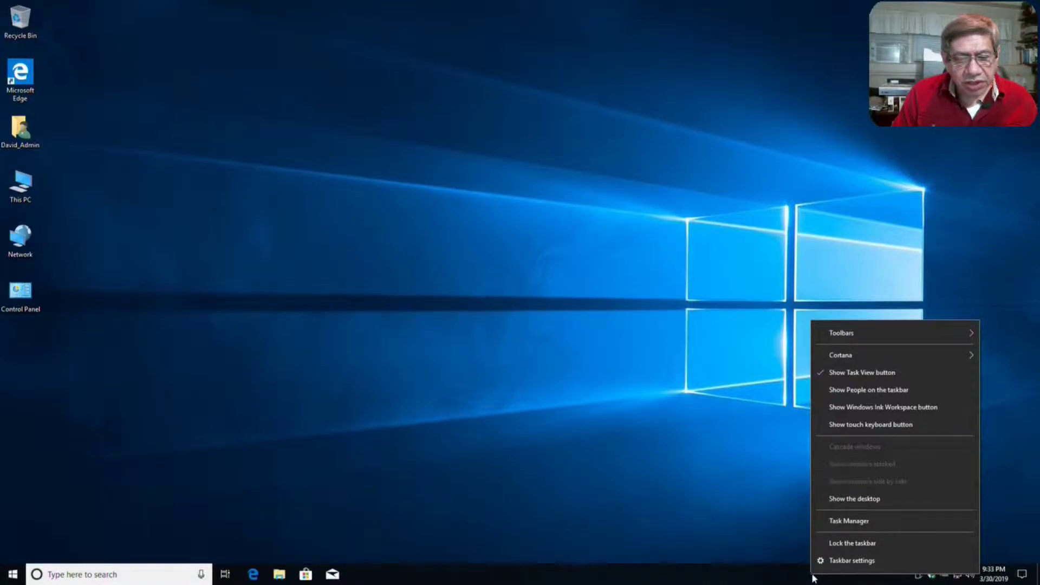
click(838, 524)
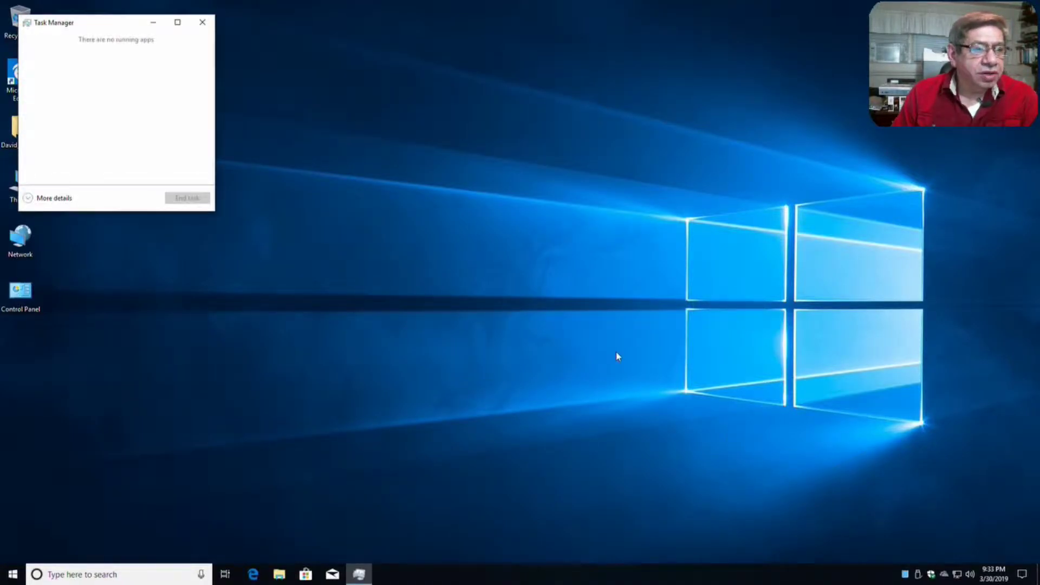
drag(132, 28, 242, 26)
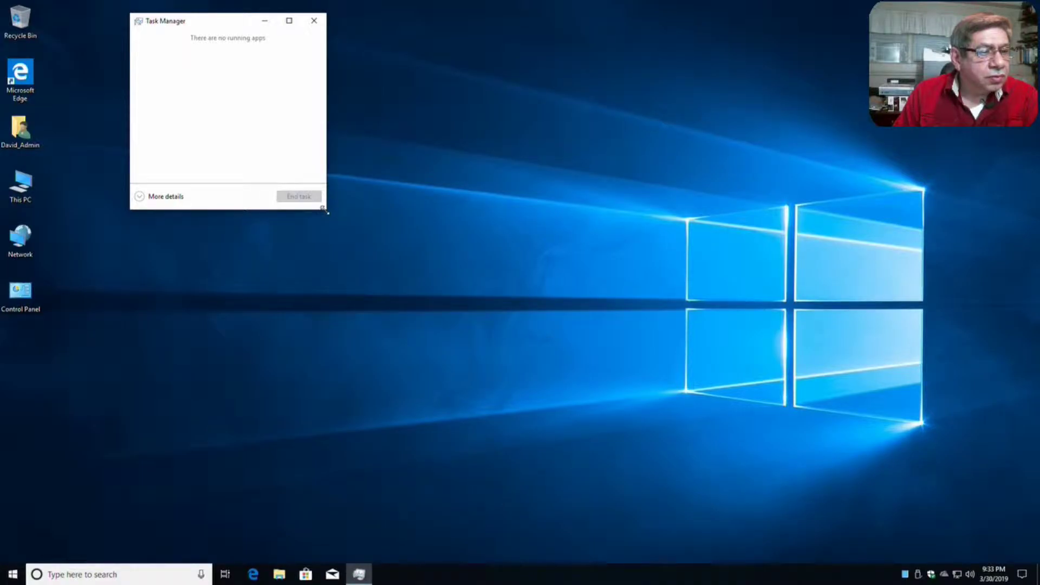
click(163, 200)
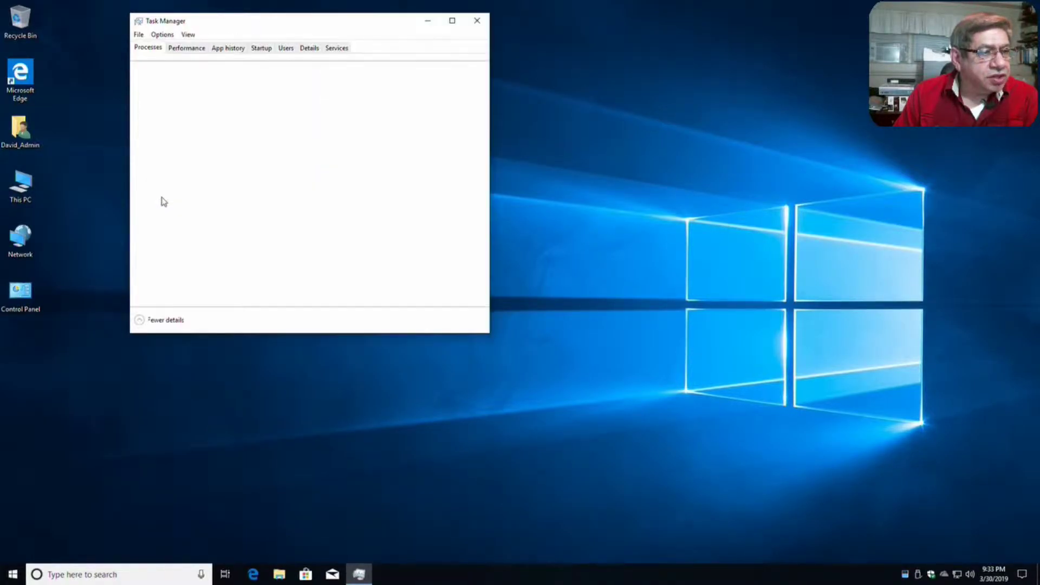
Enlarge the Task Manager window and widen the Name column to show full process names
drag(489, 332, 666, 510)
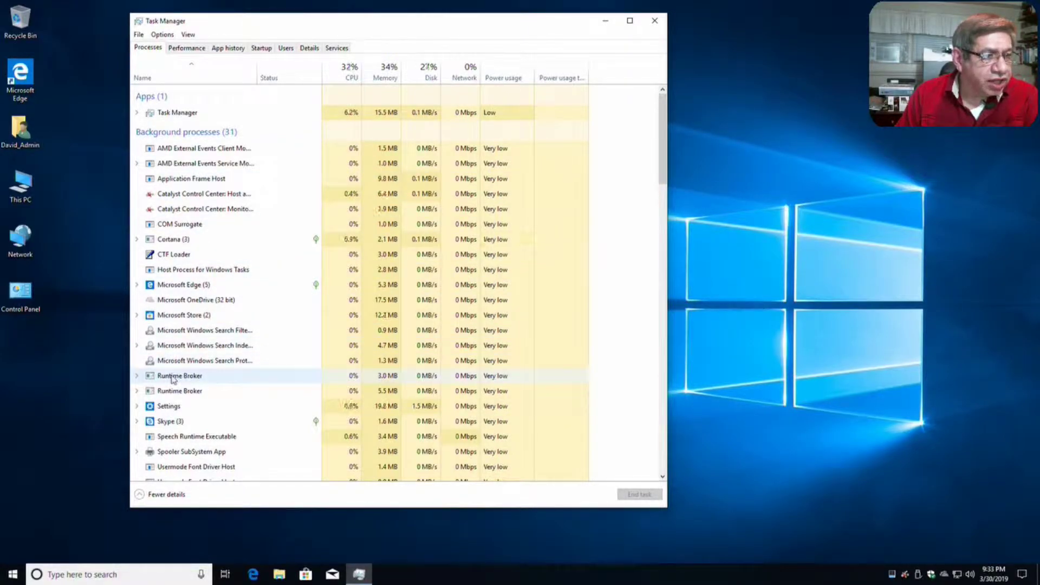
scroll(173, 379, down, 2)
scroll(172, 379, down, 4)
scroll(172, 379, up, 2)
scroll(172, 379, up, 4)
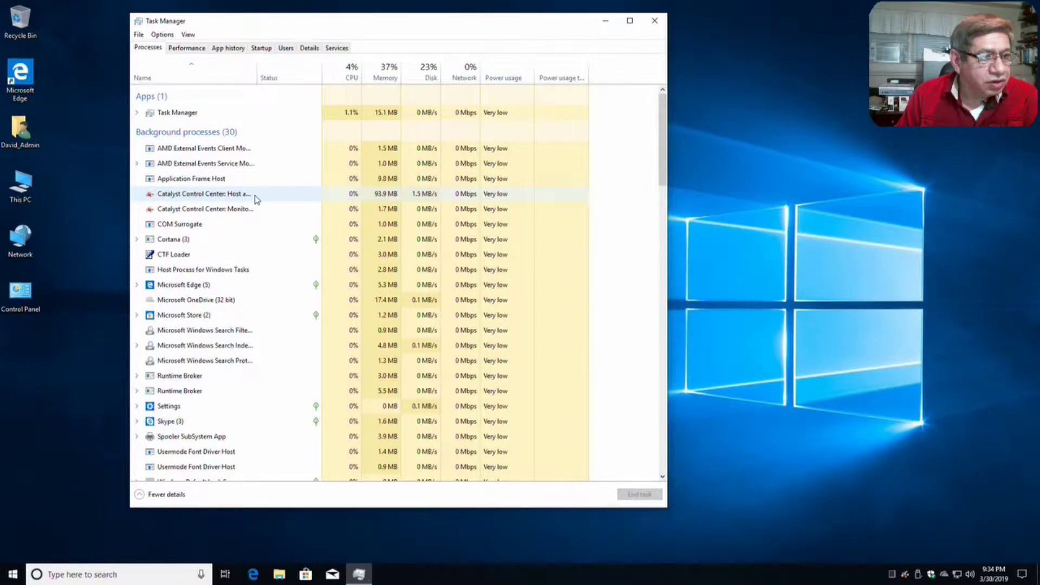
drag(258, 78, 292, 80)
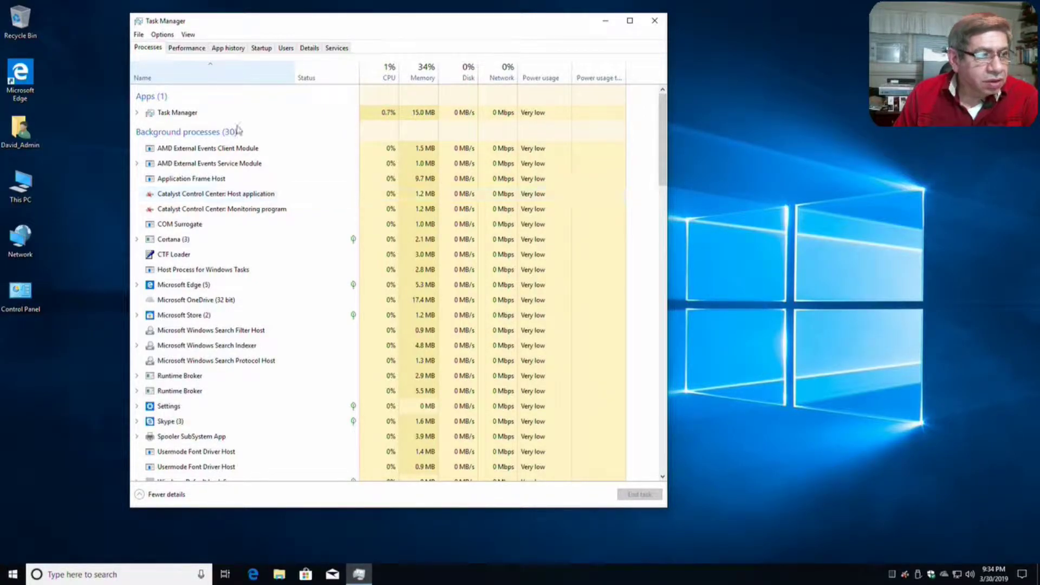
click(180, 51)
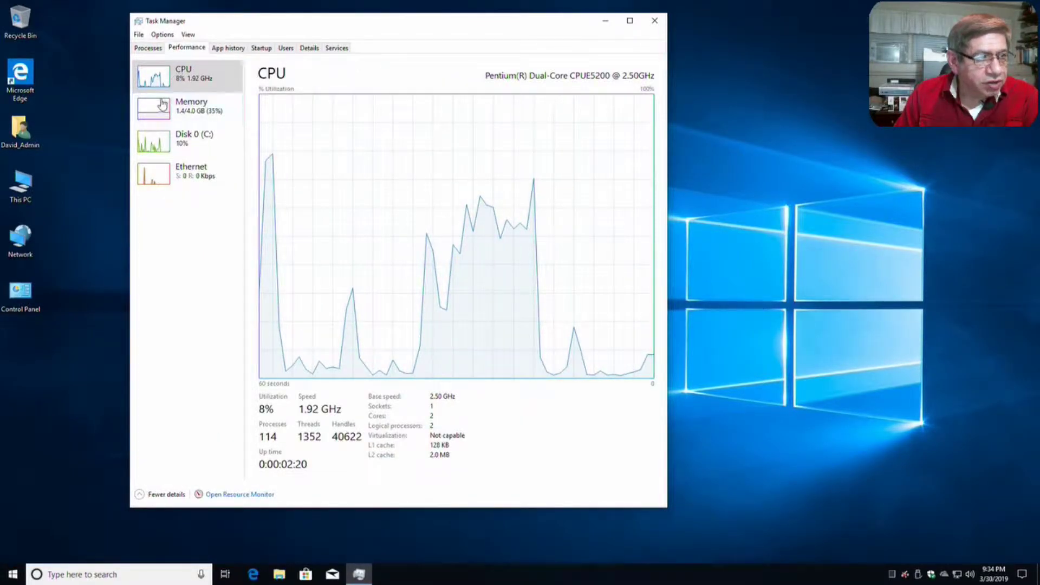
Review the Memory, Disk 0 (C:) and Ethernet graphs, then list the three startup apps
drag(663, 507, 847, 532)
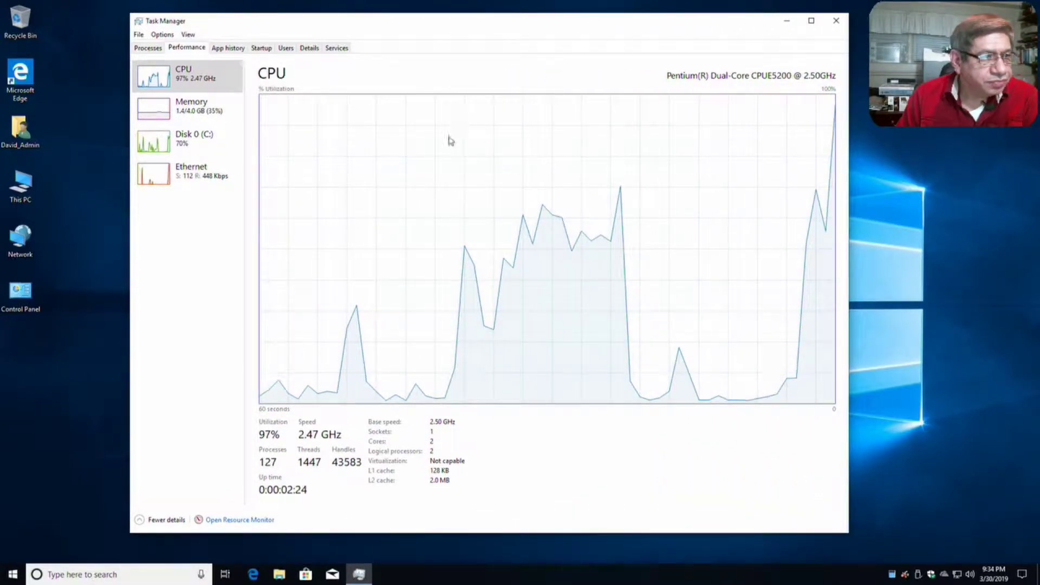
click(158, 109)
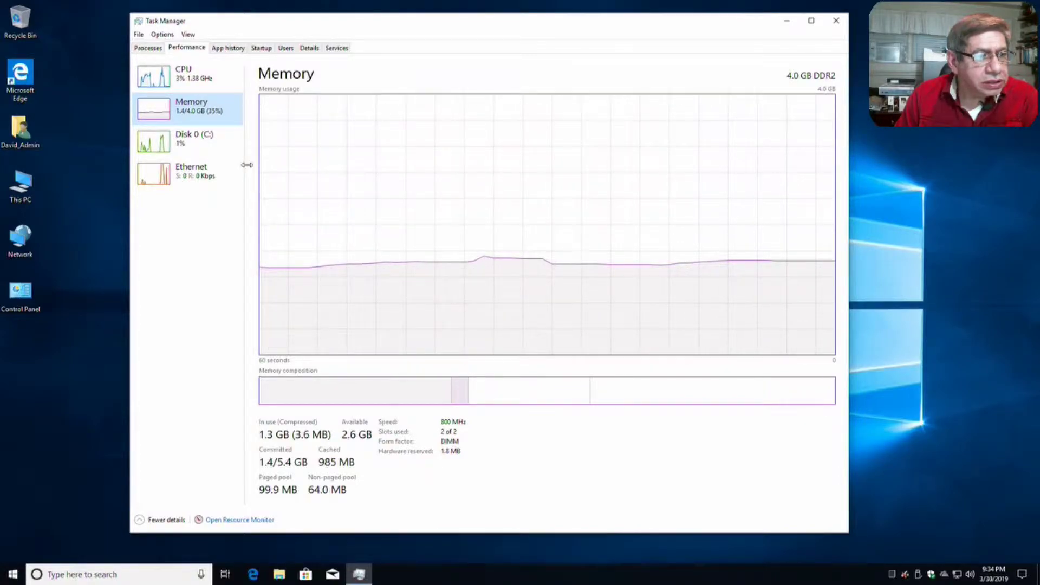
click(167, 149)
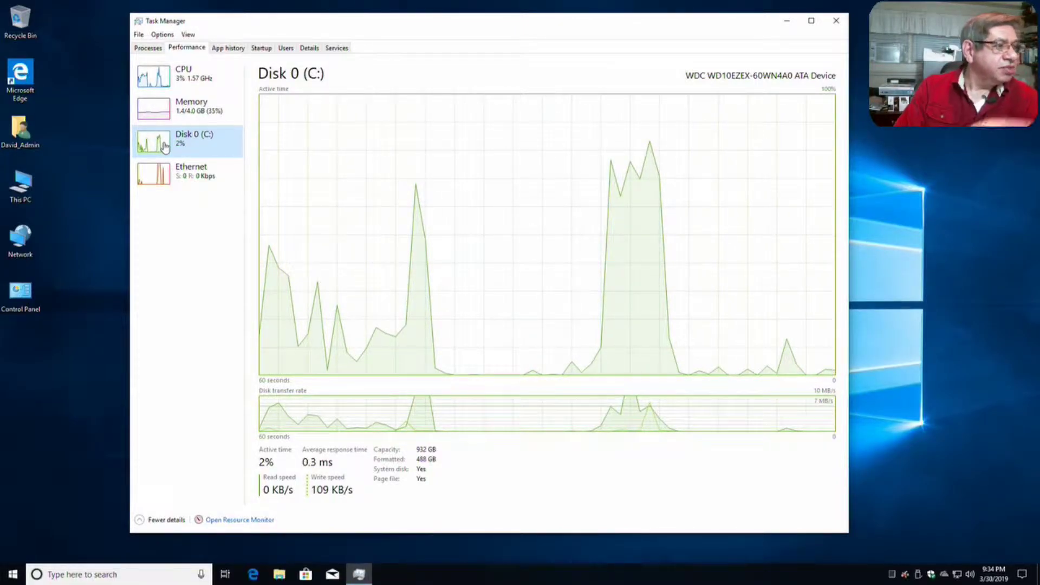
click(190, 177)
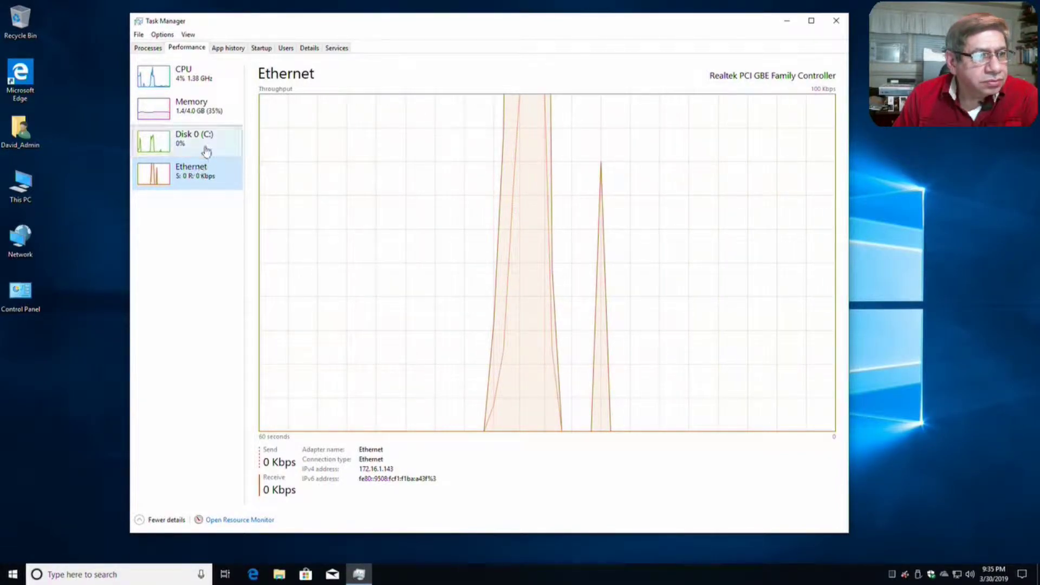
click(264, 49)
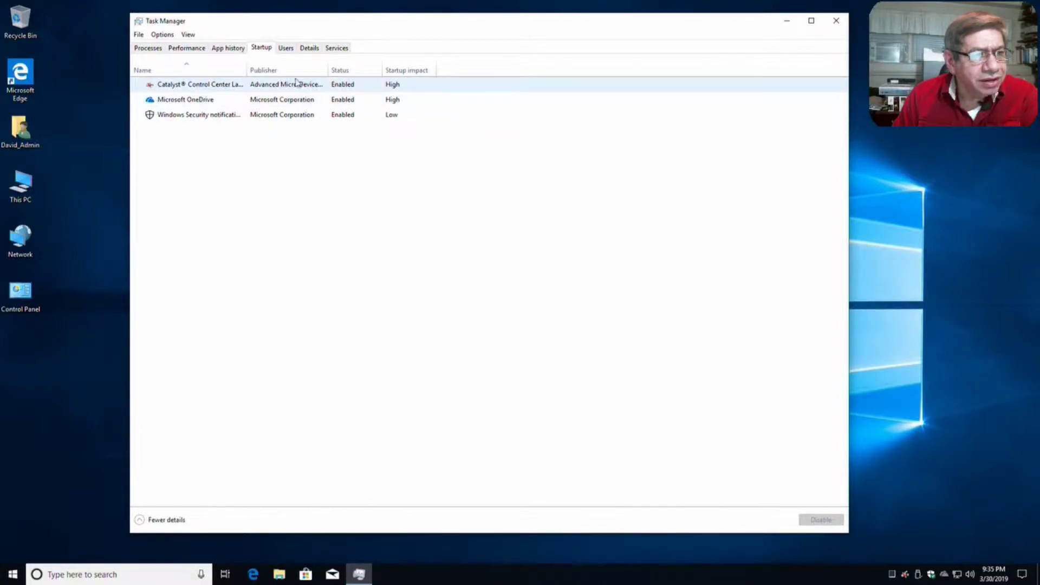
drag(325, 70, 353, 72)
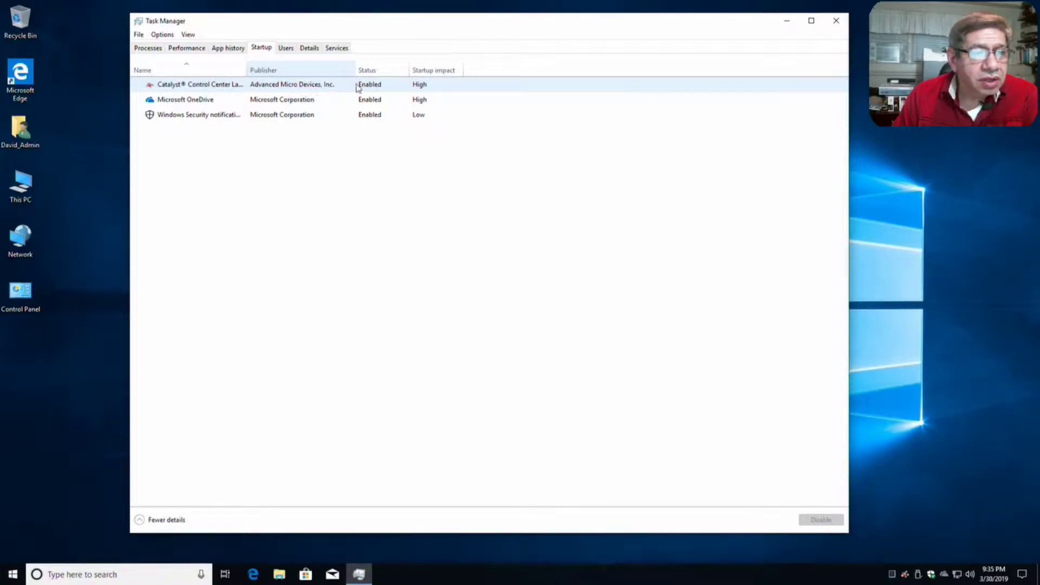
mouse_move(433, 78)
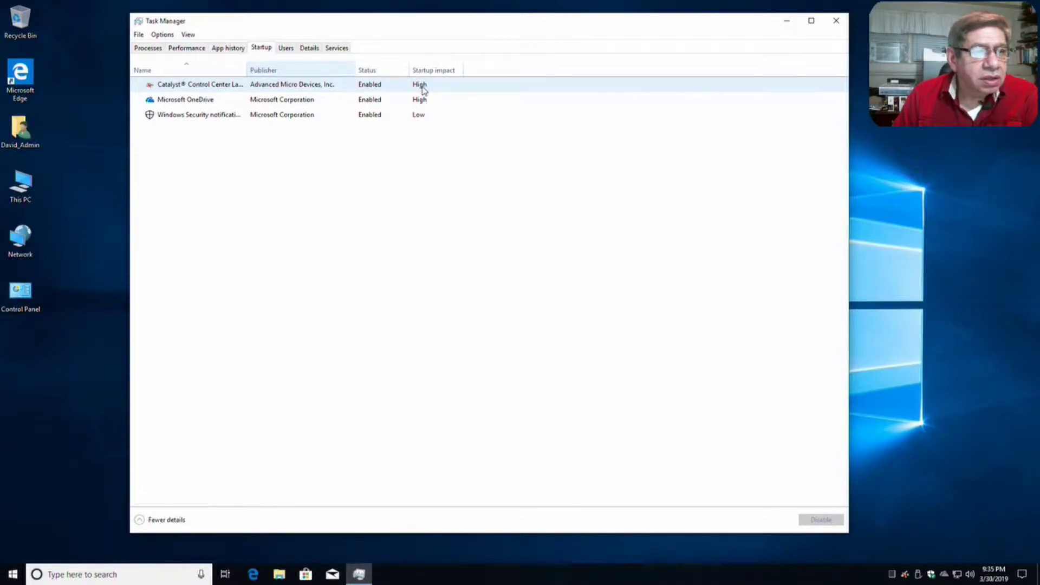
click(421, 87)
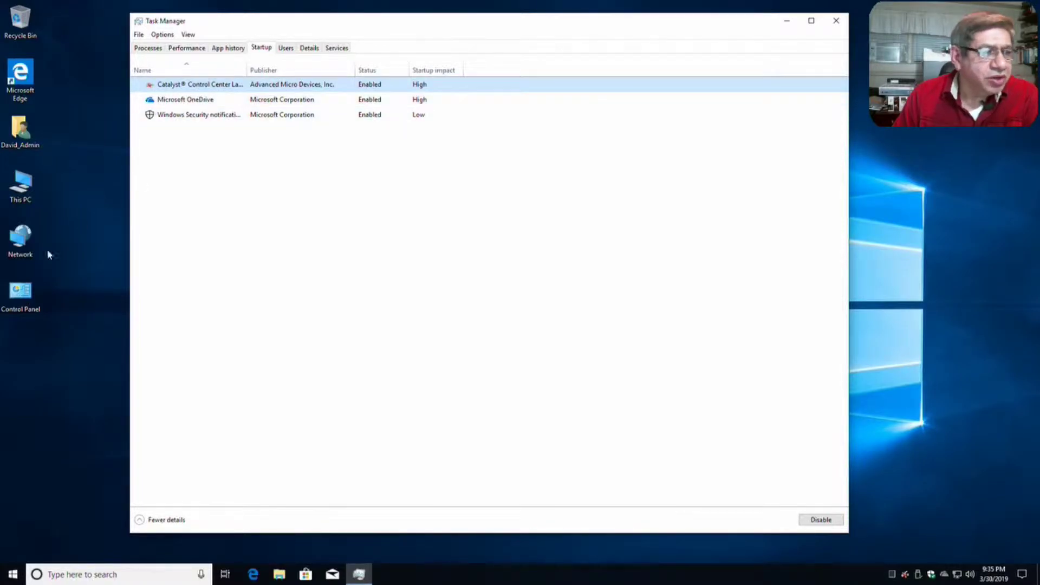
click(28, 301)
Open Control Panel's Programs and Features and select Microsoft OneDrive in the installed list
double_click(28, 301)
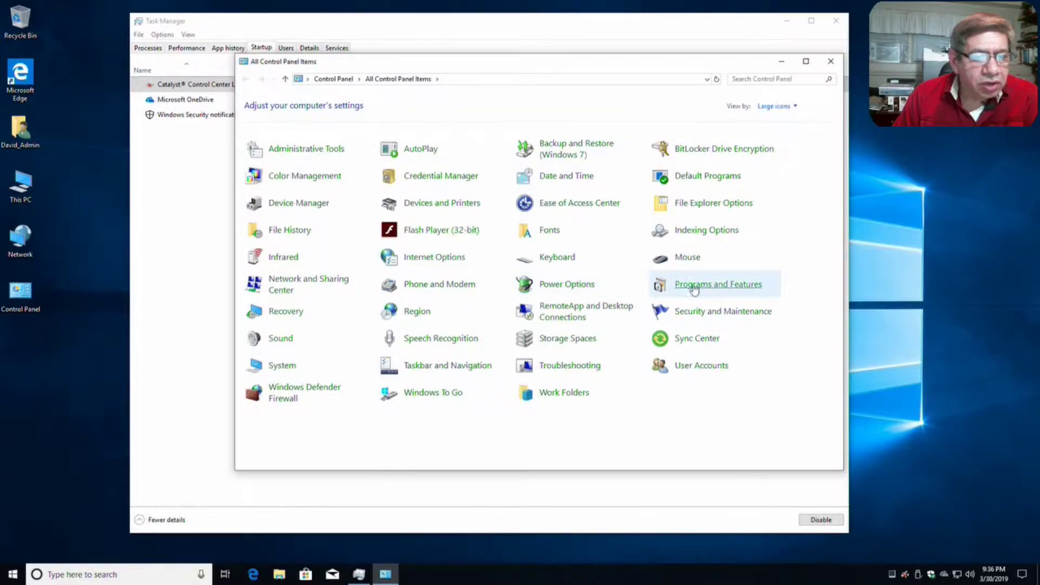
click(703, 288)
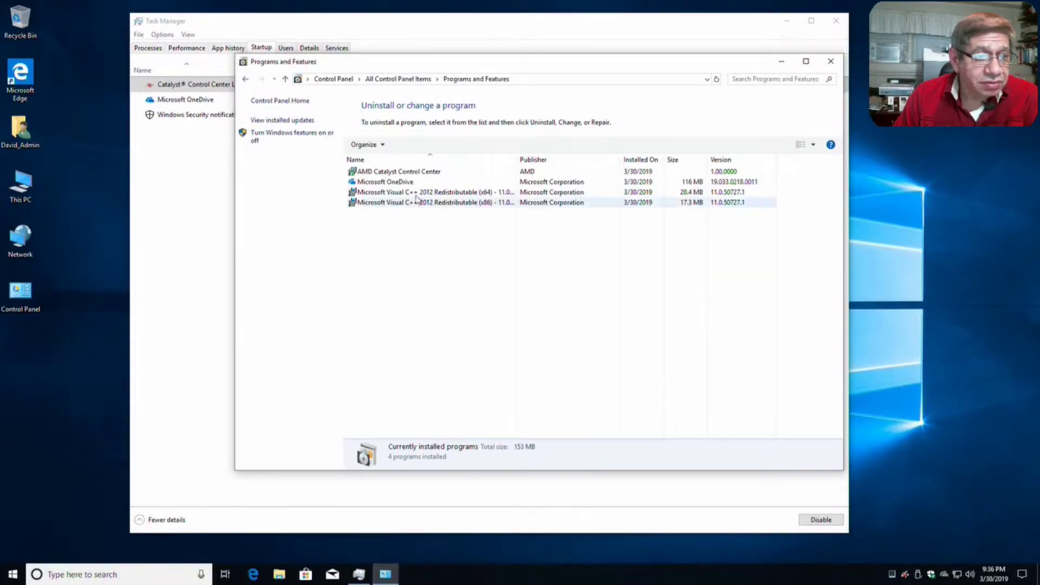
click(392, 185)
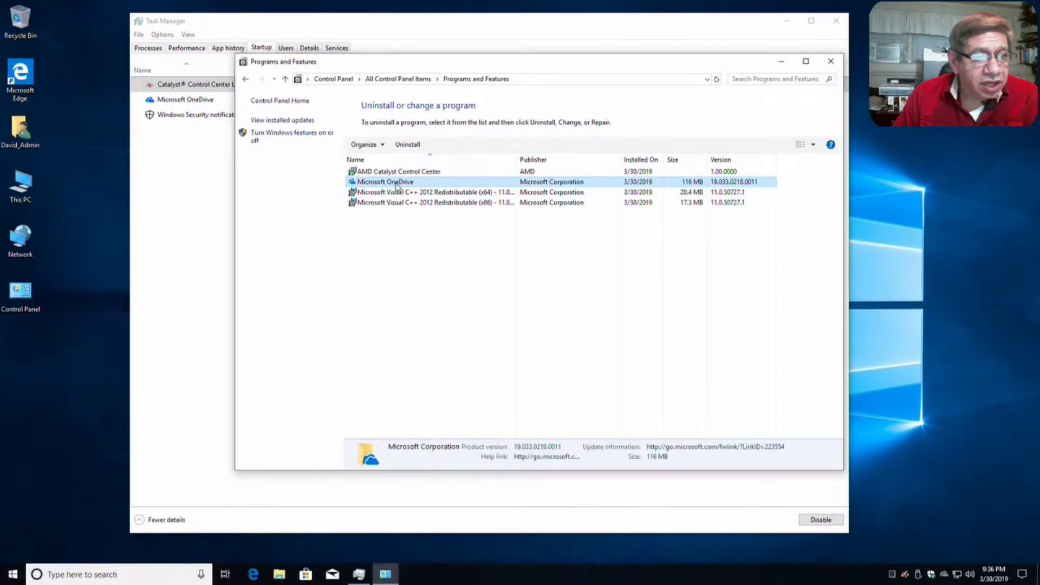
Choose Uninstall from Microsoft OneDrive's context menu in Programs and Features
right_click(397, 186)
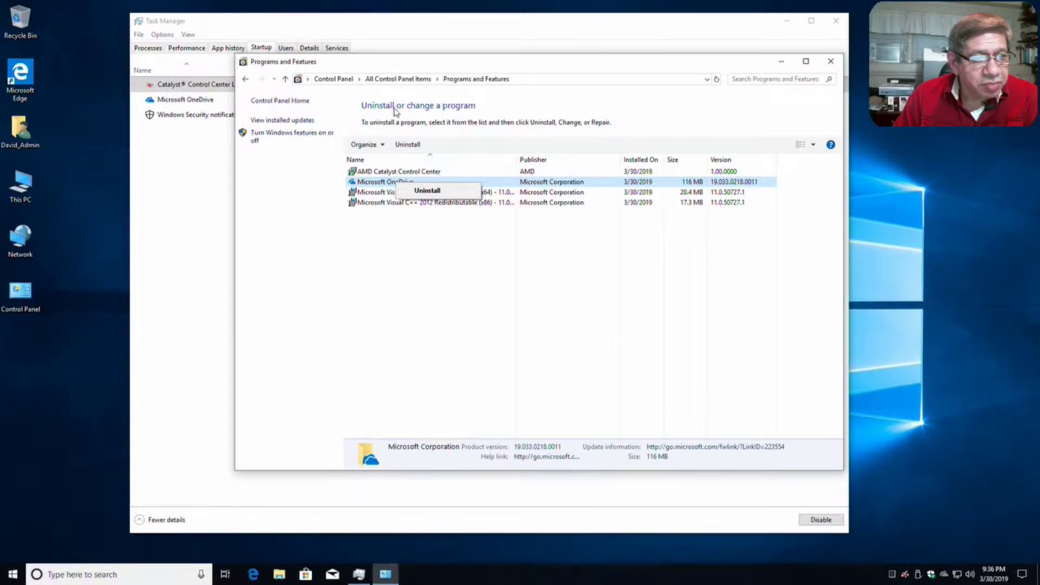
click(428, 190)
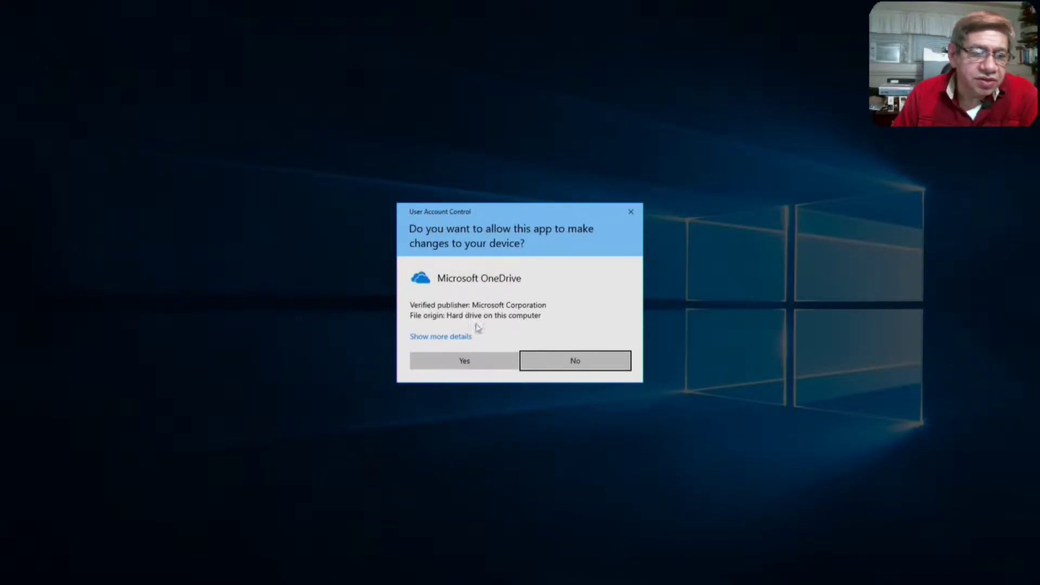
Answer Yes to the User Account Control prompt so the OneDrive uninstaller runs
click(482, 362)
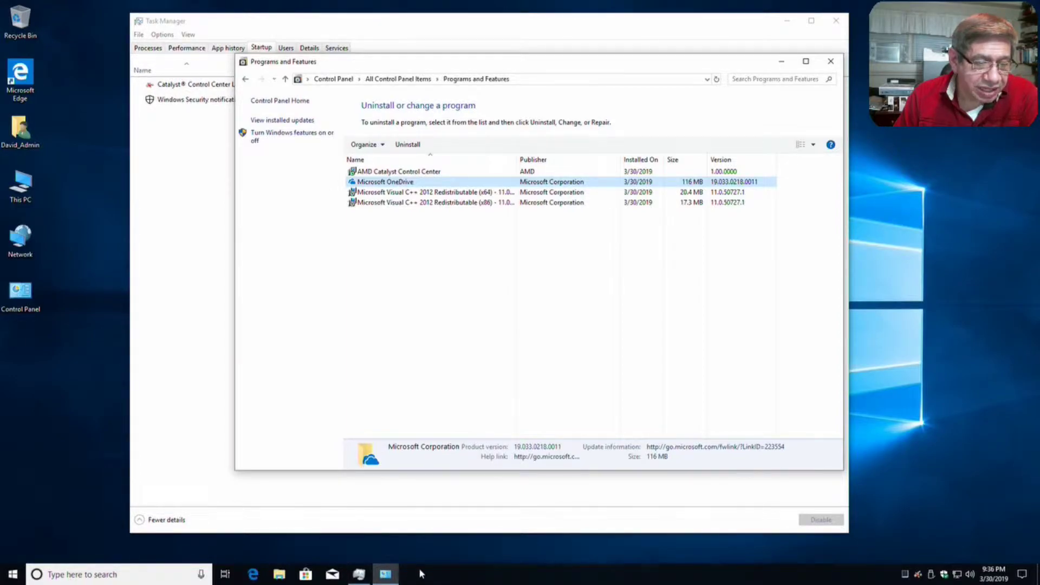
Move Programs and Features aside to verify OneDrive is gone from both program lists
drag(453, 63, 584, 120)
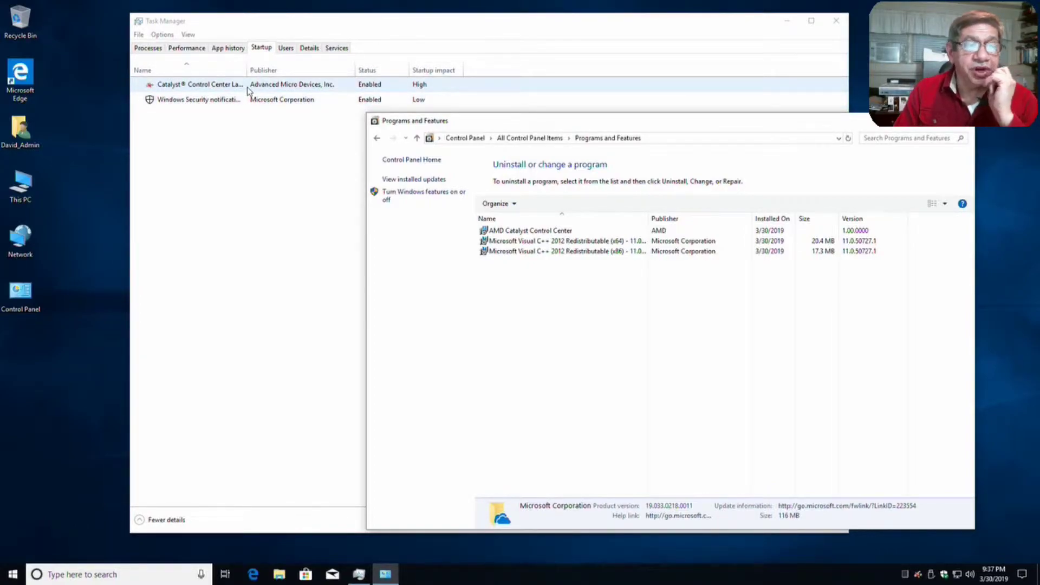
Close the Programs and Features window and Task Manager
click(965, 126)
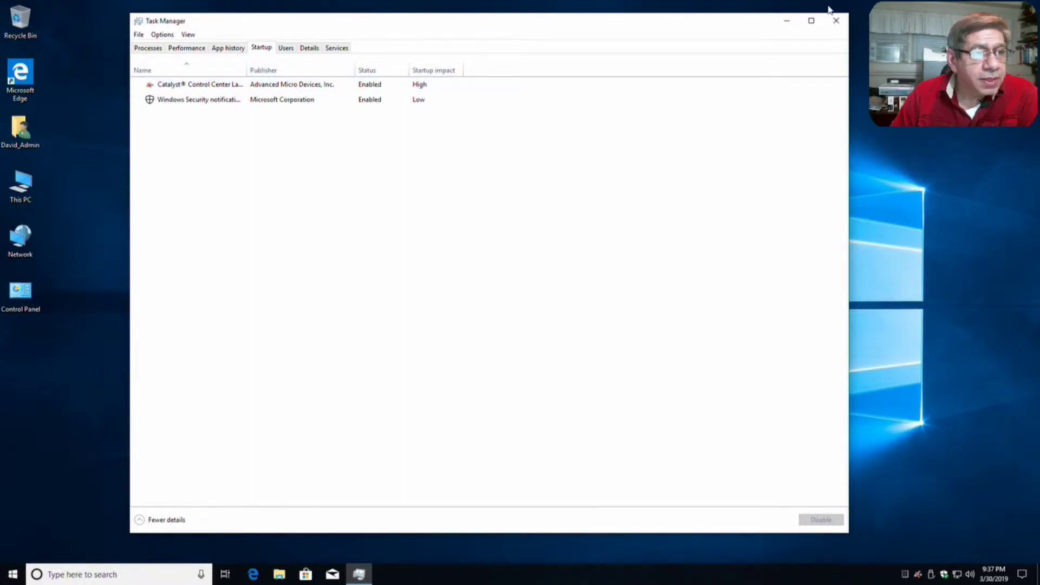
click(838, 22)
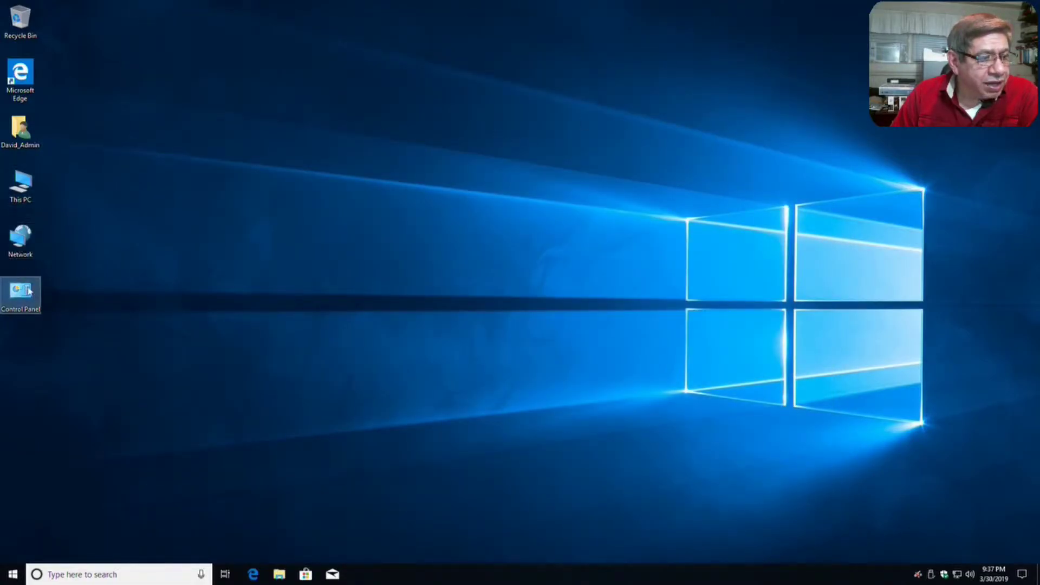
Open Settings from the Start menu and go to Update & Security's Windows Update page
click(13, 574)
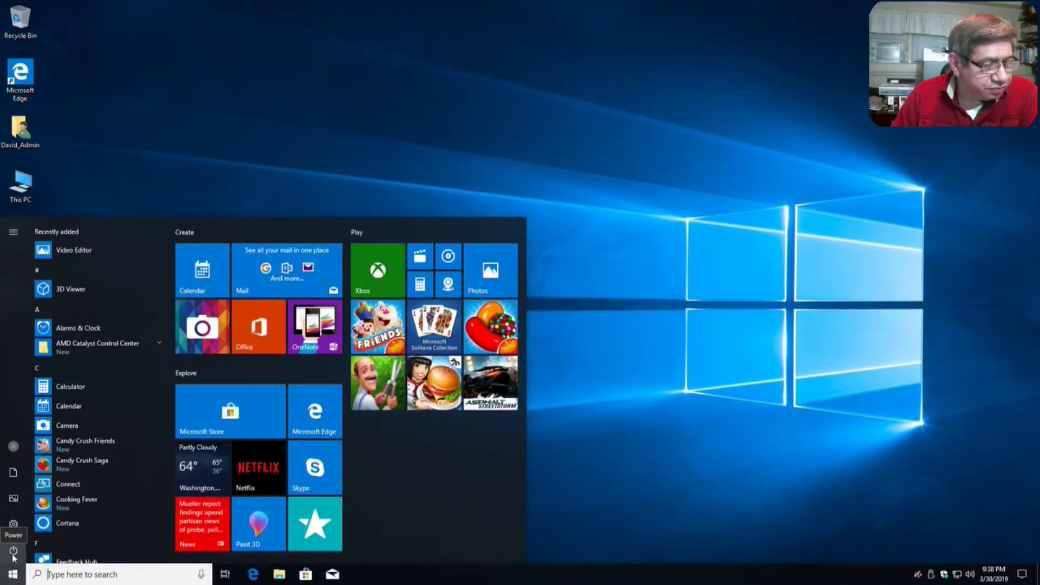
click(13, 525)
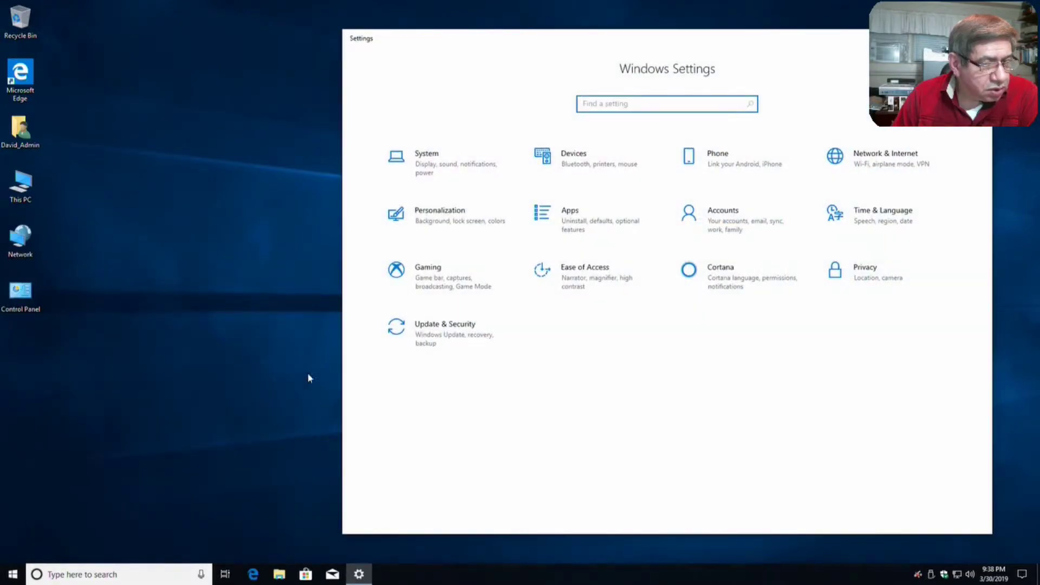
click(425, 331)
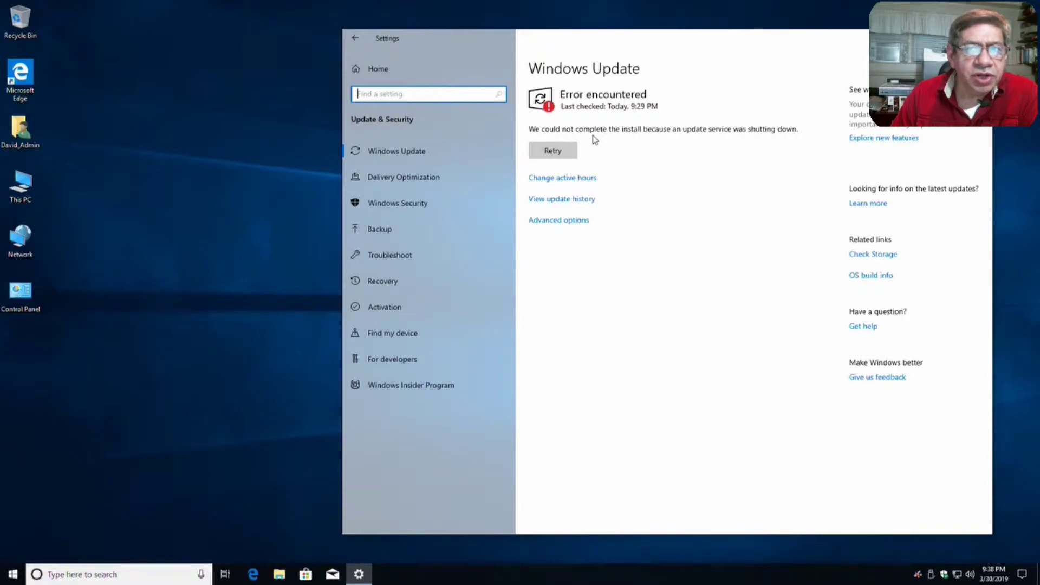
Retry the failed update and recheck until 'You're up to date' appears, then close Settings
click(550, 155)
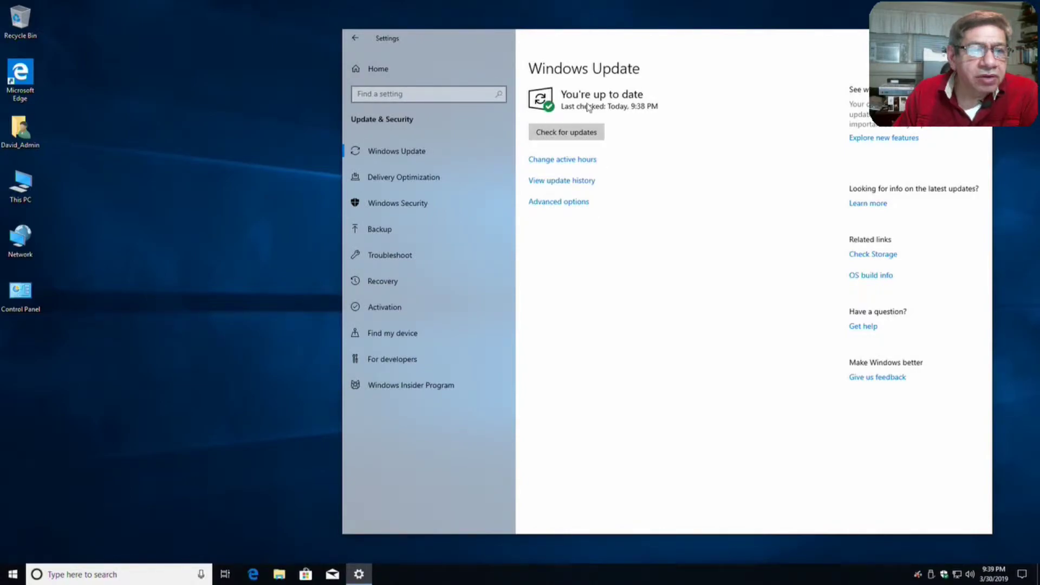
click(559, 136)
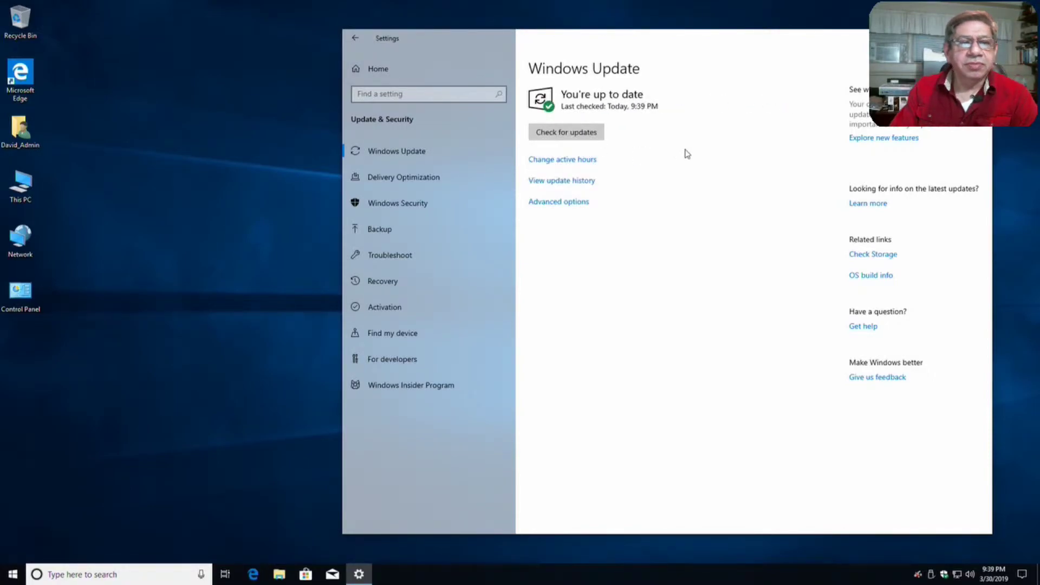
key(alt+F4)
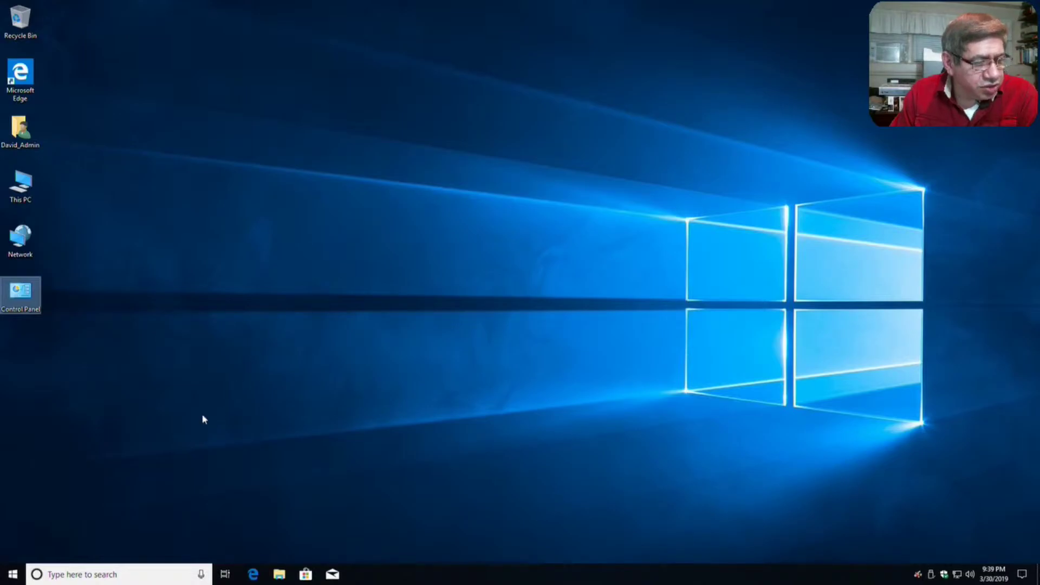
Go from Control Panel's User Accounts and Manage another account to the Family & other users page in Settings
double_click(25, 295)
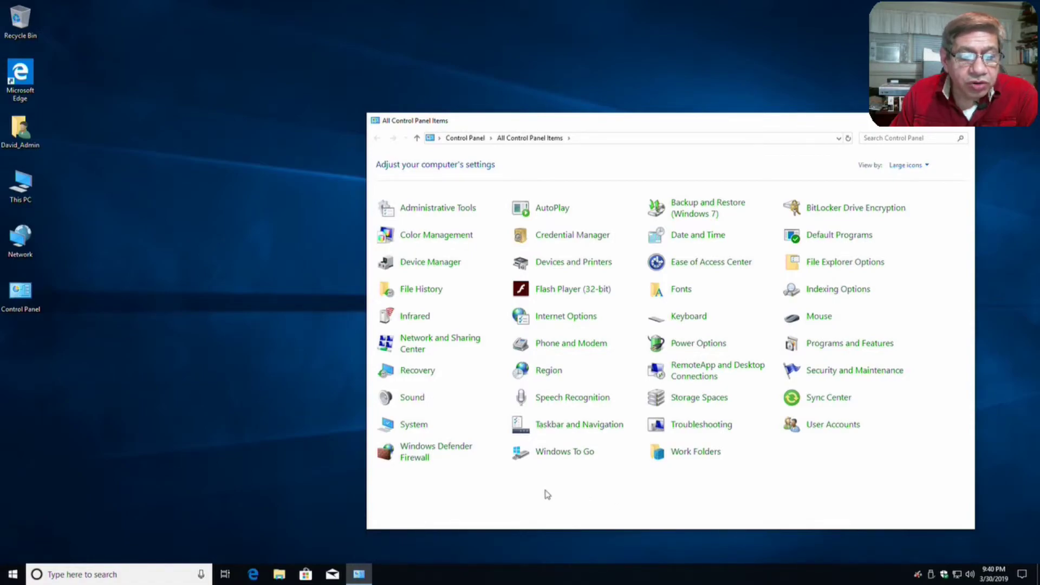
click(810, 426)
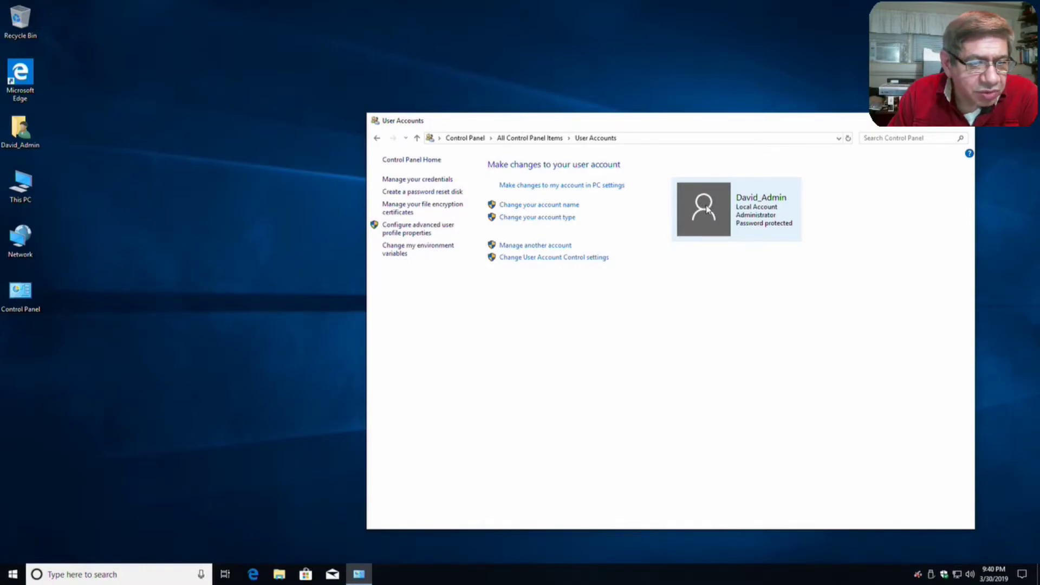
click(543, 248)
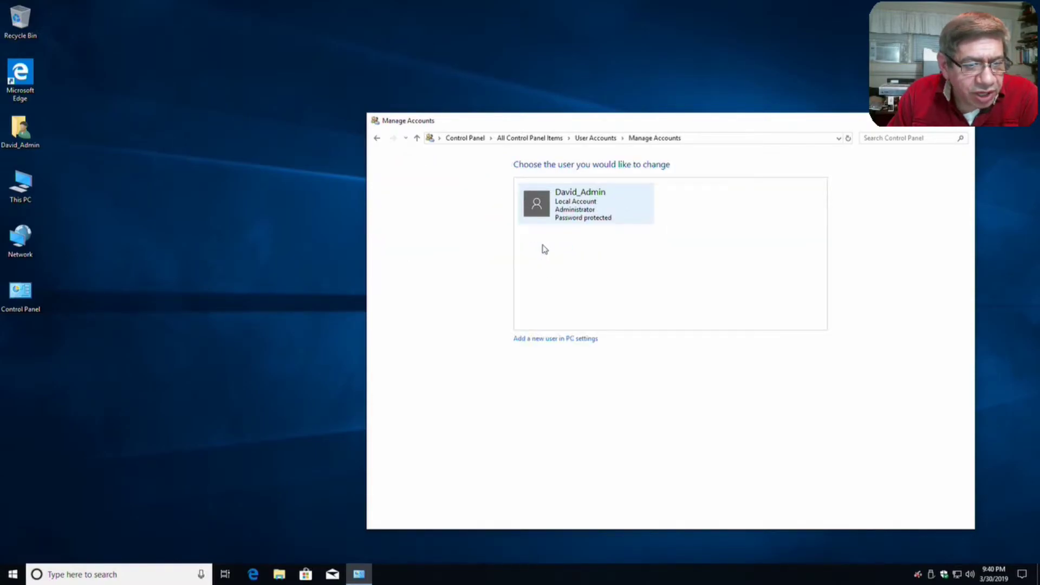
click(542, 340)
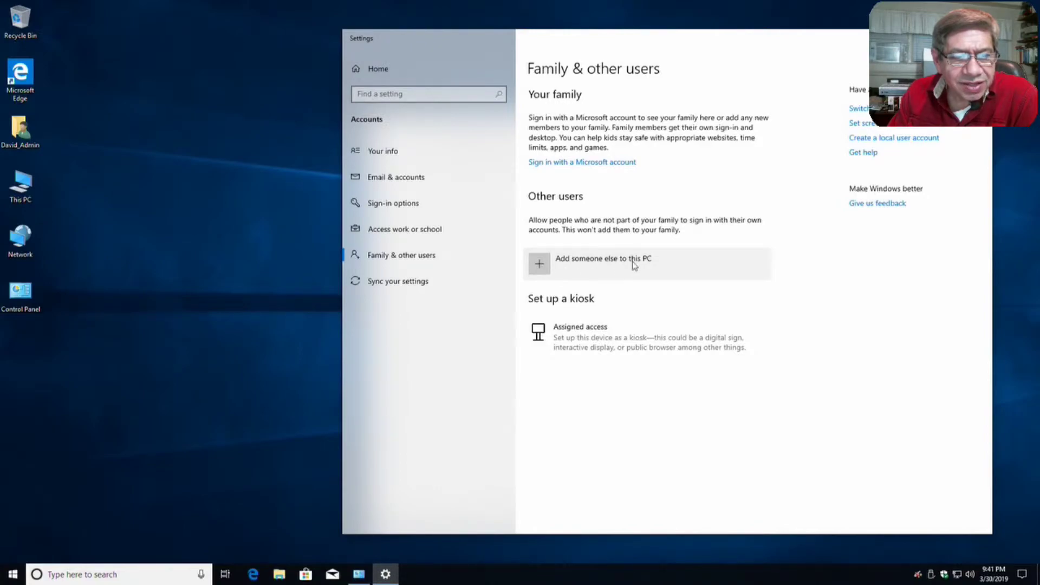
Choose Add someone else to this PC, skip Microsoft sign-in, and pick 'Add a user without a Microsoft account'
click(541, 266)
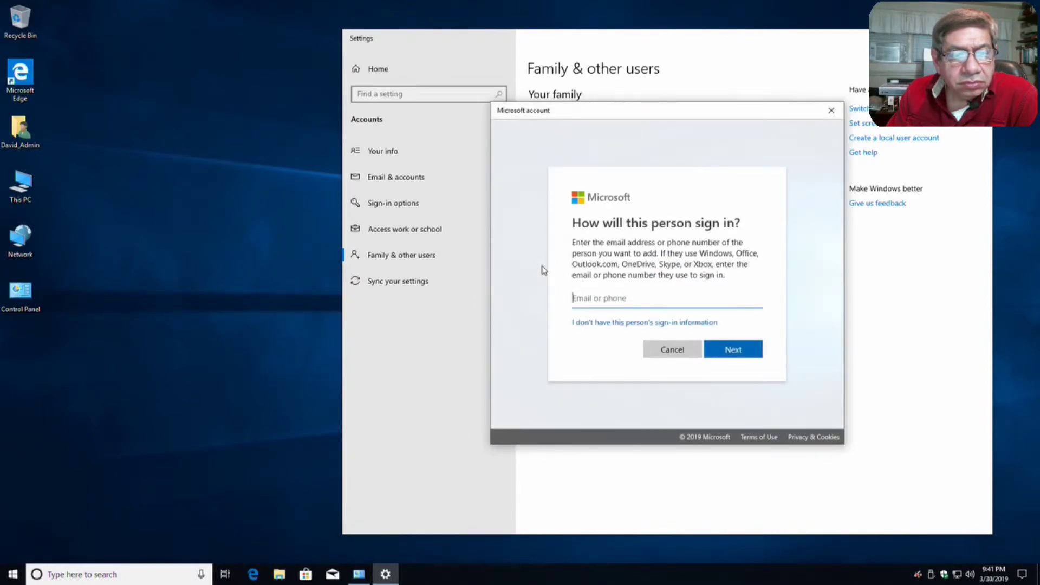
click(594, 323)
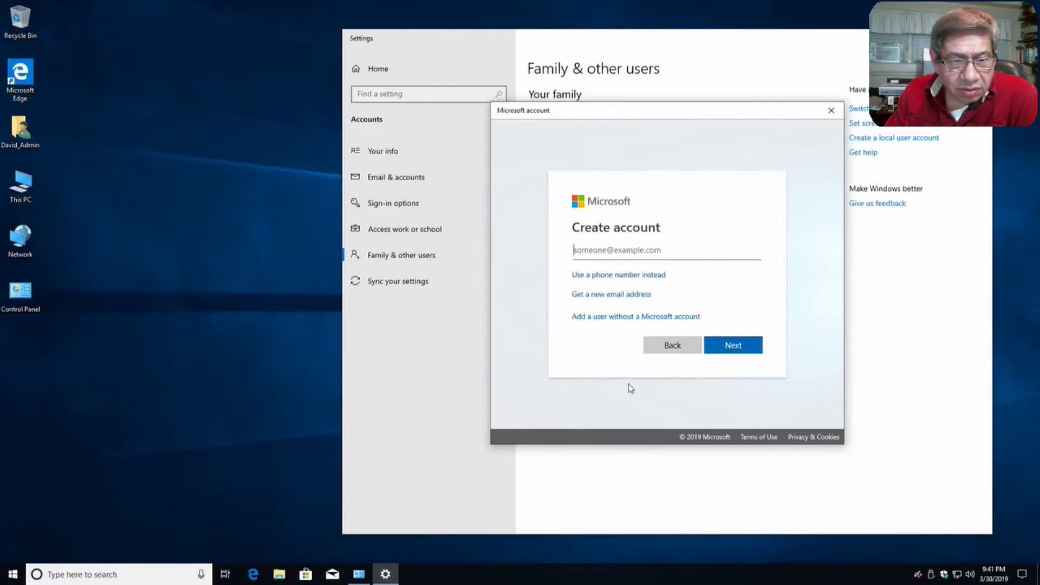
click(631, 320)
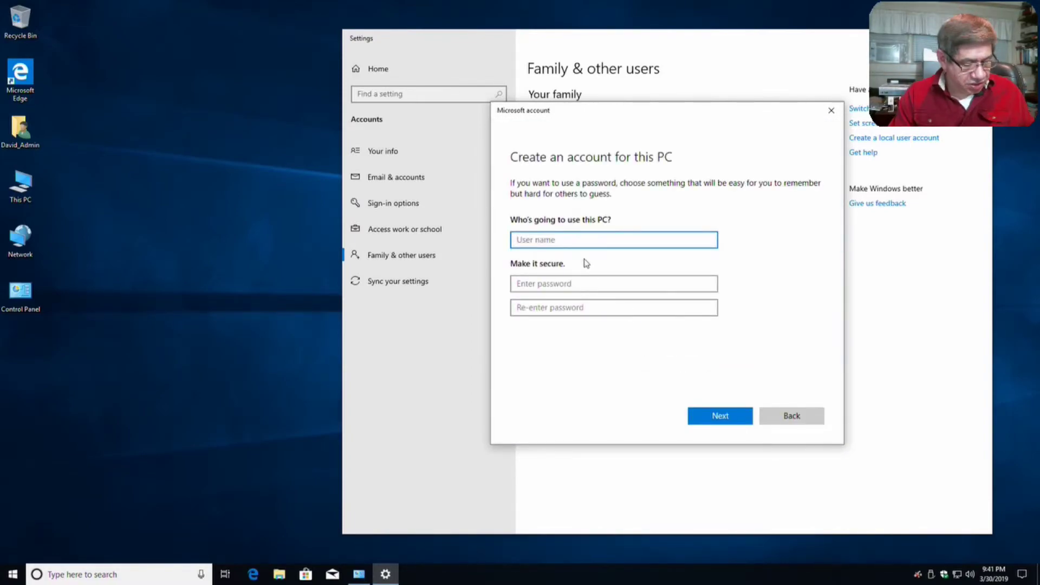
Enter the new user's name, then type the password and re-enter it to confirm
text(David)
click(573, 282)
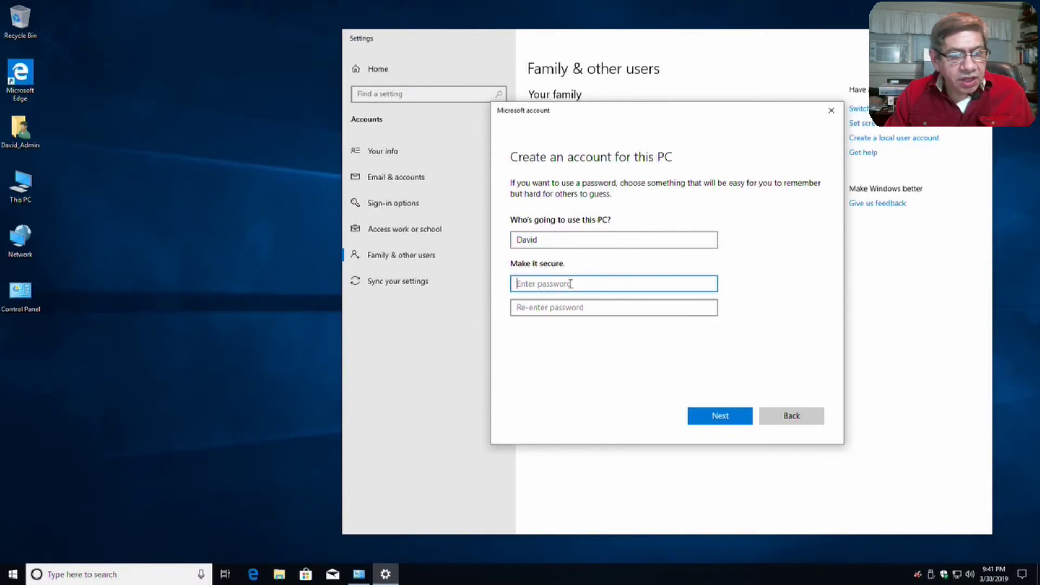
text(•••)
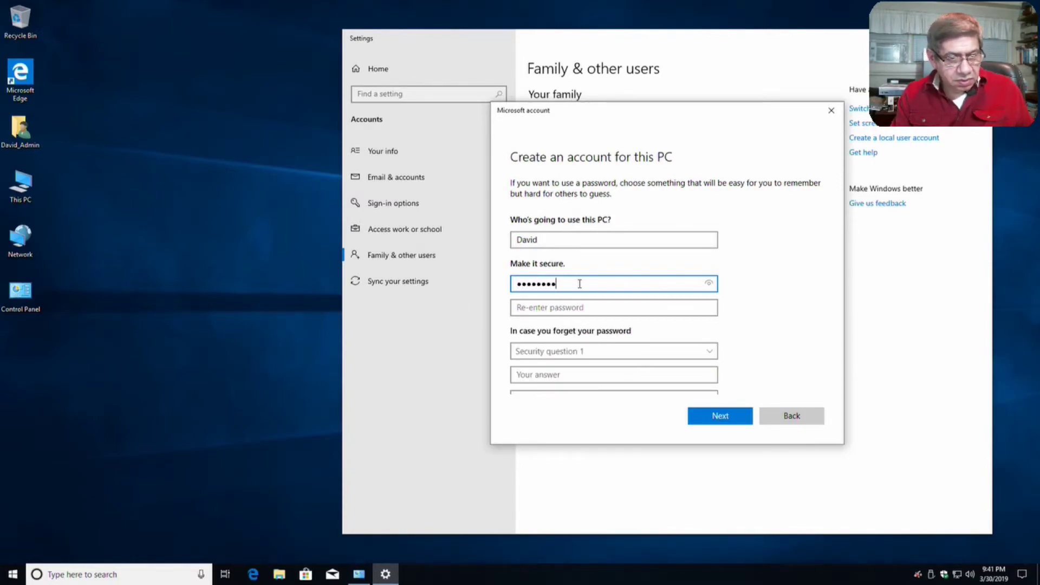
click(583, 306)
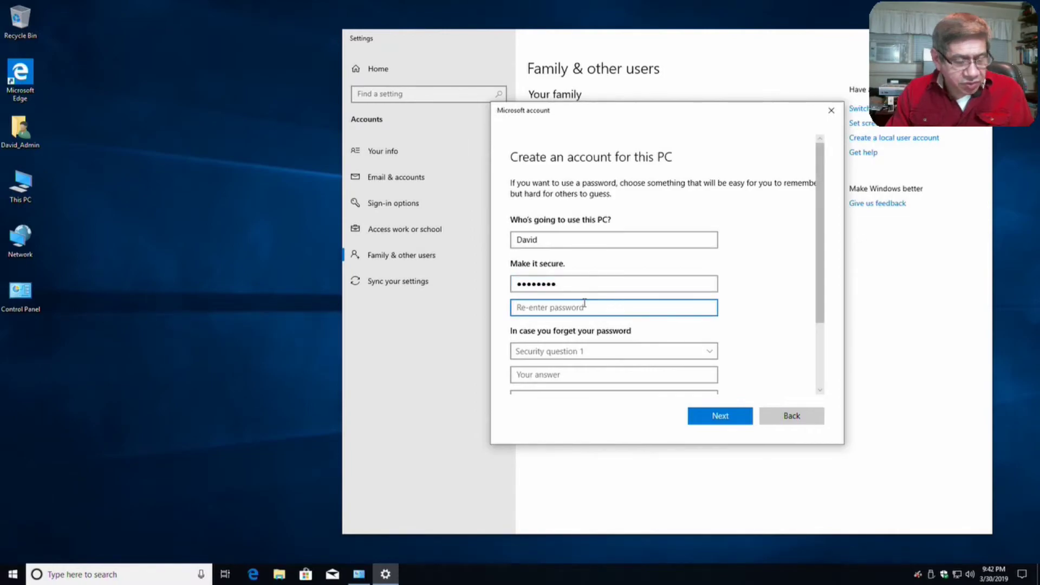
text(••)
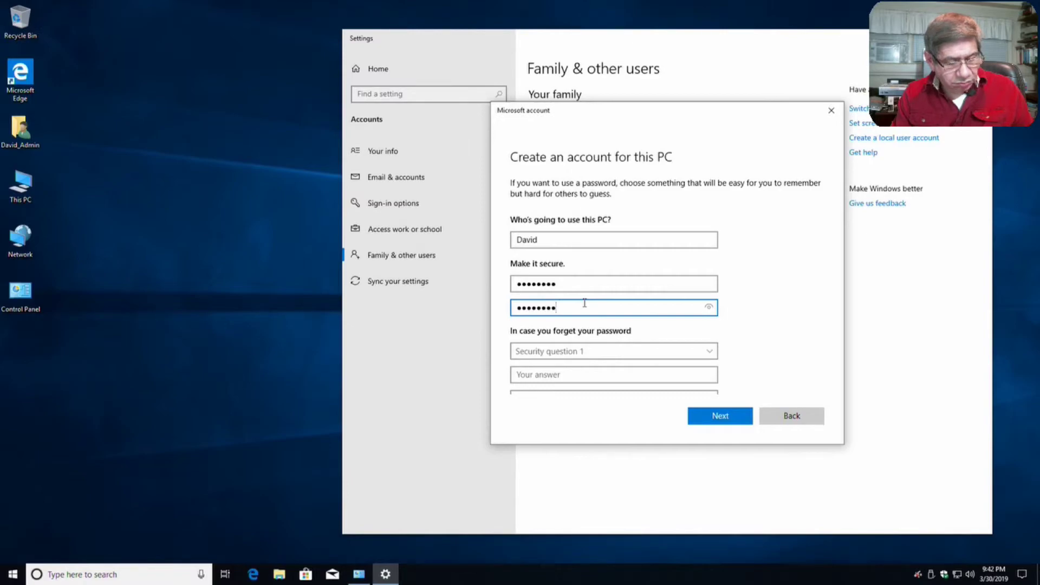
Set Security question 1 to 'What was your first pet's name?' and type its answer
click(603, 351)
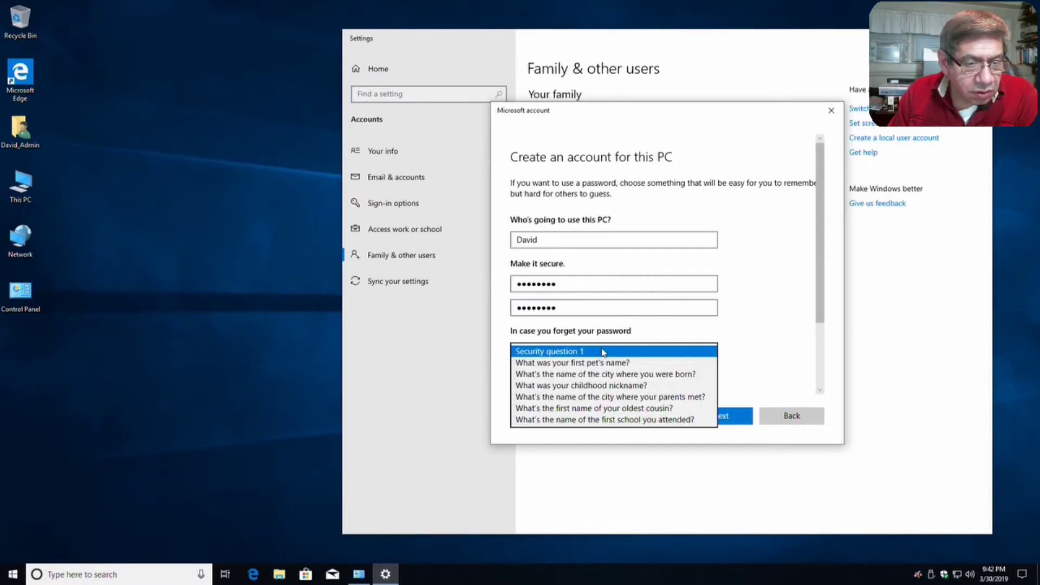
click(635, 362)
click(588, 375)
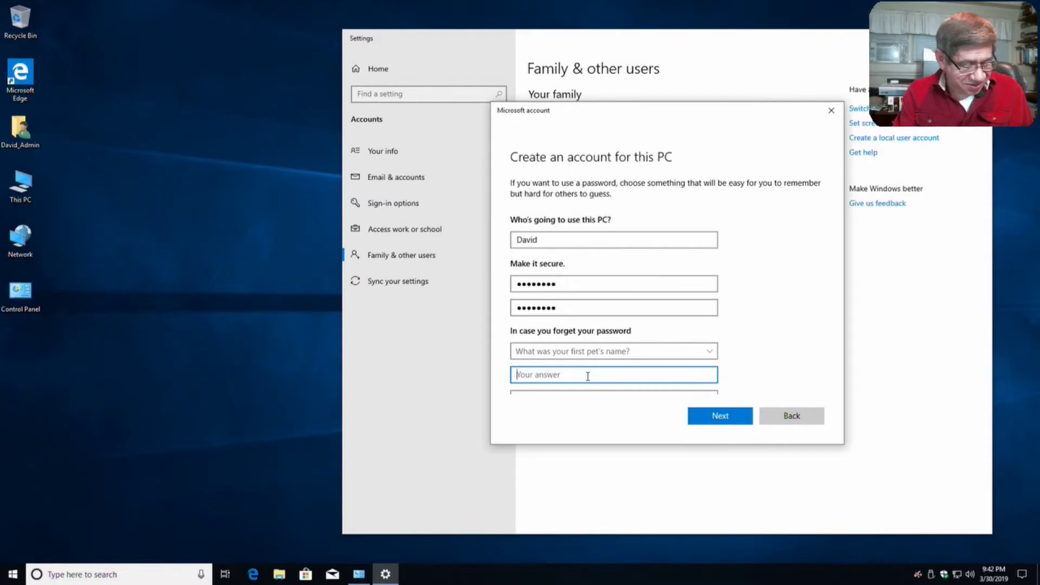
text(Josey)
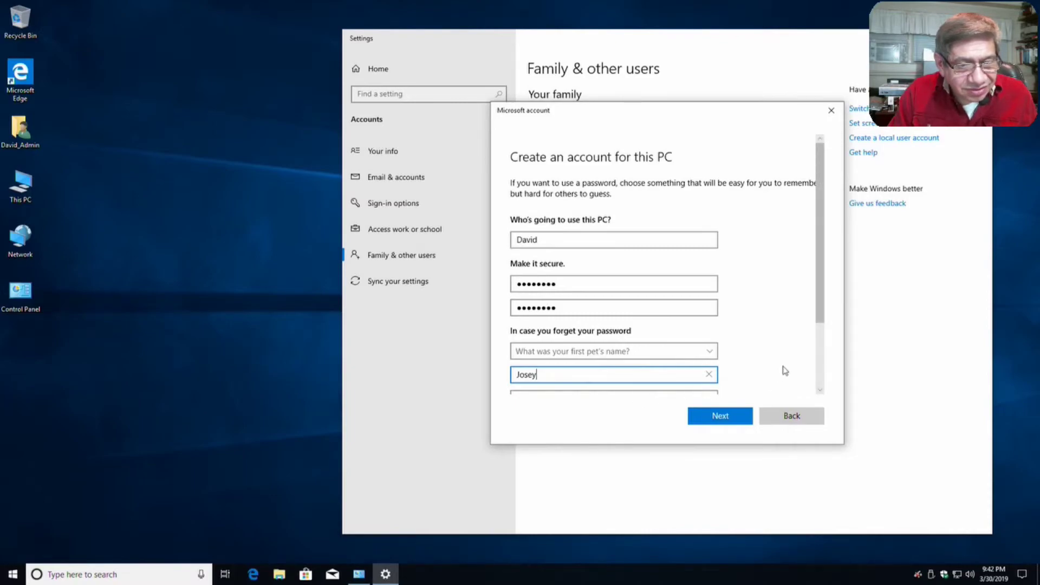
scroll(790, 364, down, 3)
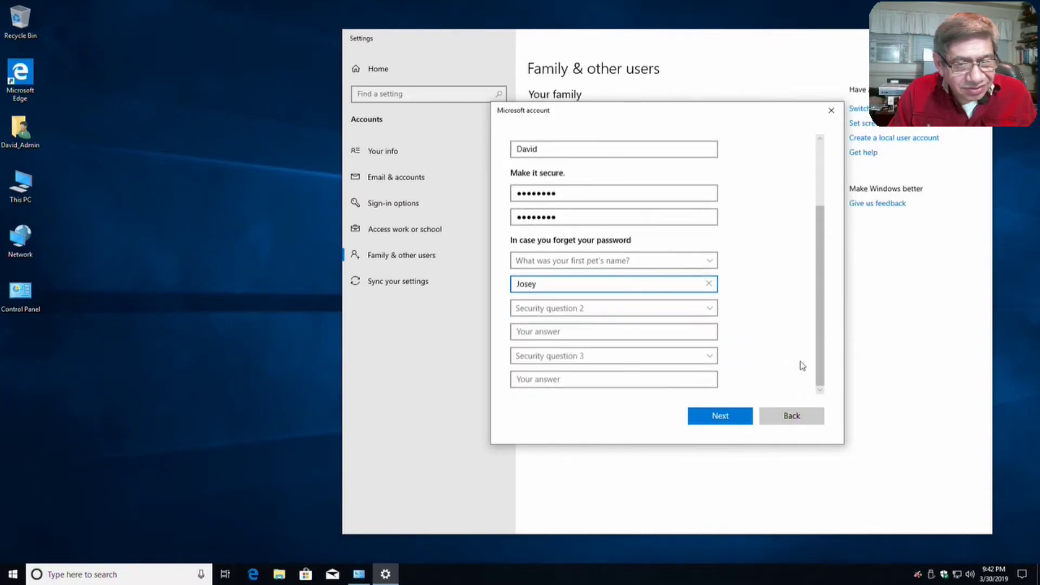
Set Security question 2 to the first school attended question and type its answer
click(712, 308)
click(652, 376)
click(591, 336)
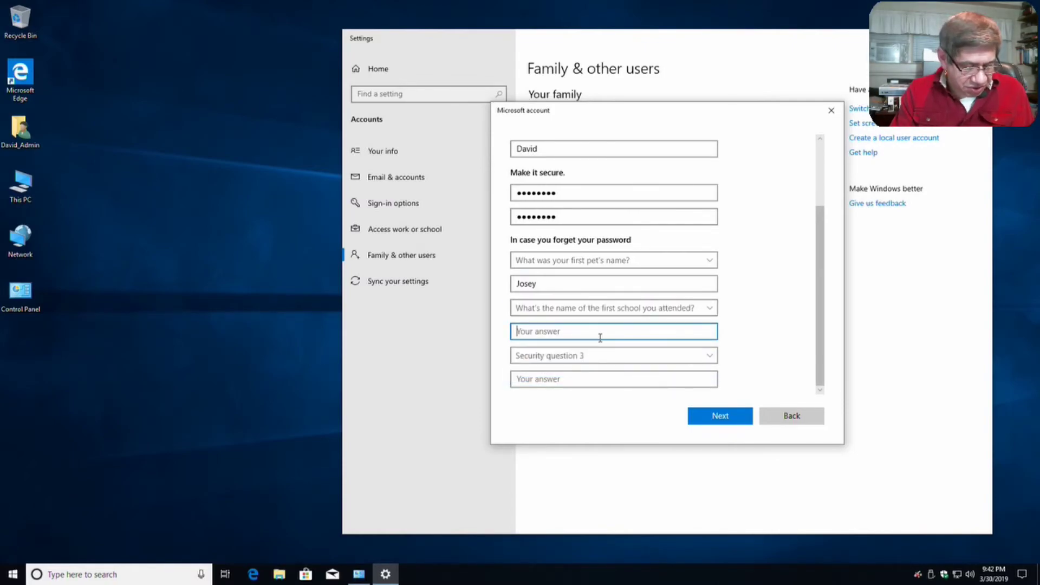
text(George Washington)
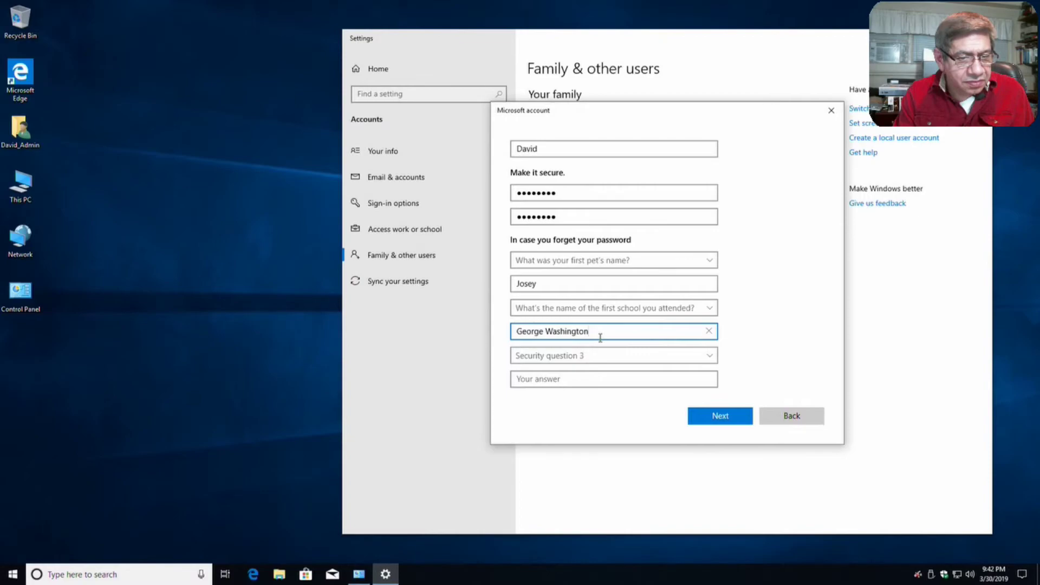
Set Security question 3 to the childhood nickname question, answer it, and create the account
click(709, 358)
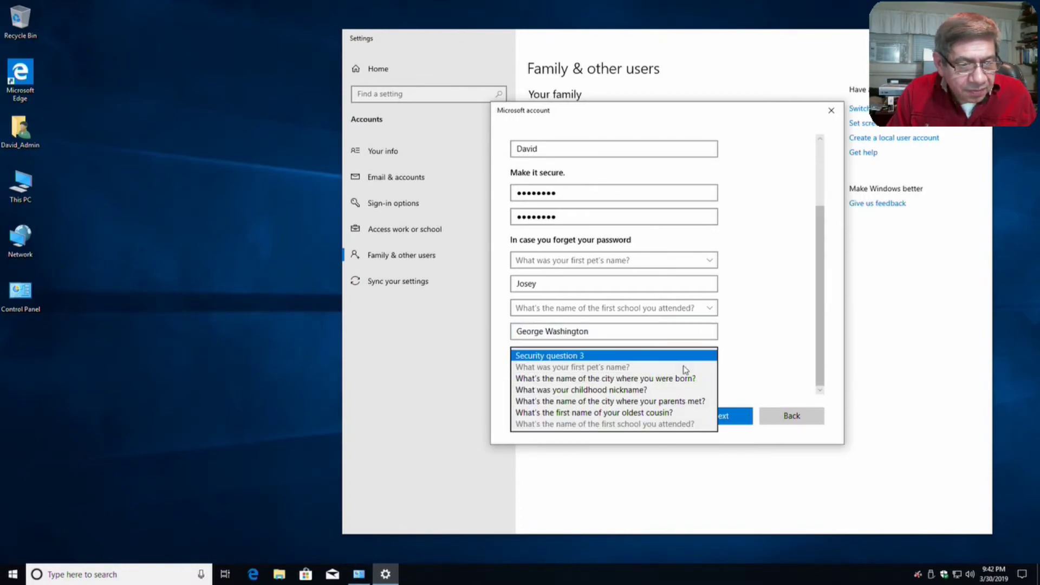
click(640, 390)
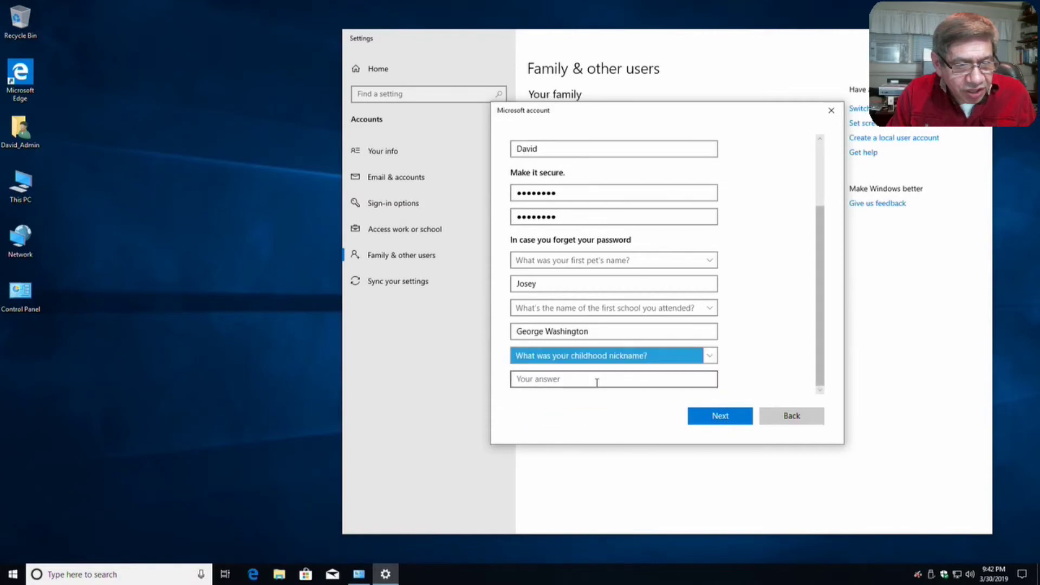
click(597, 382)
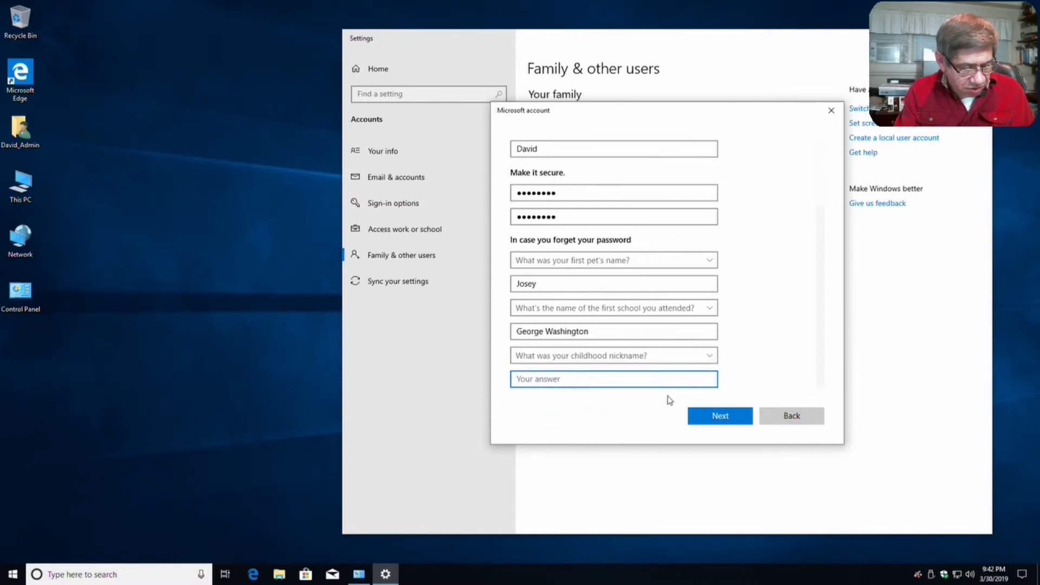
text(Ann)
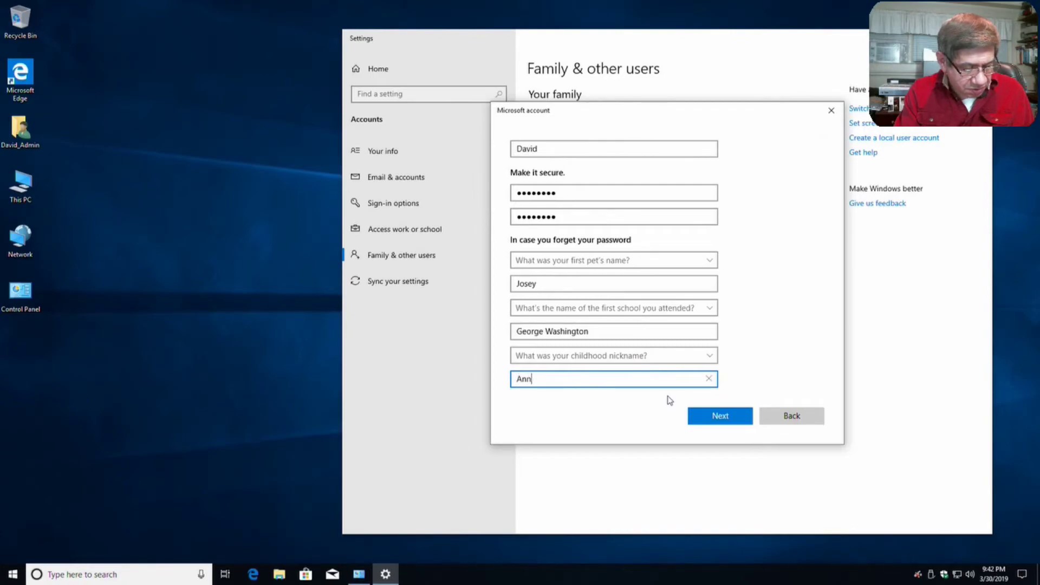
text(oying)
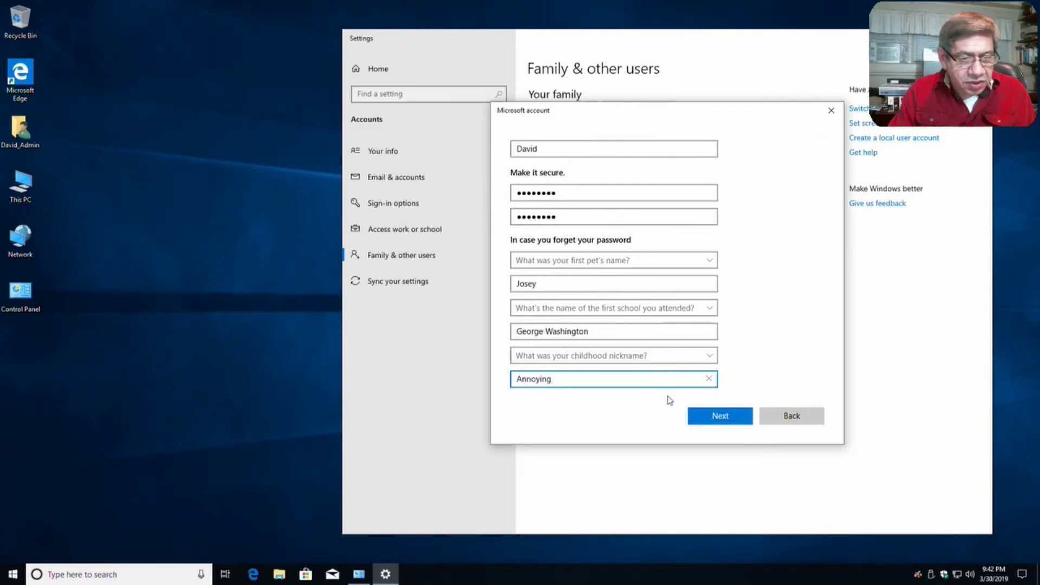
click(741, 422)
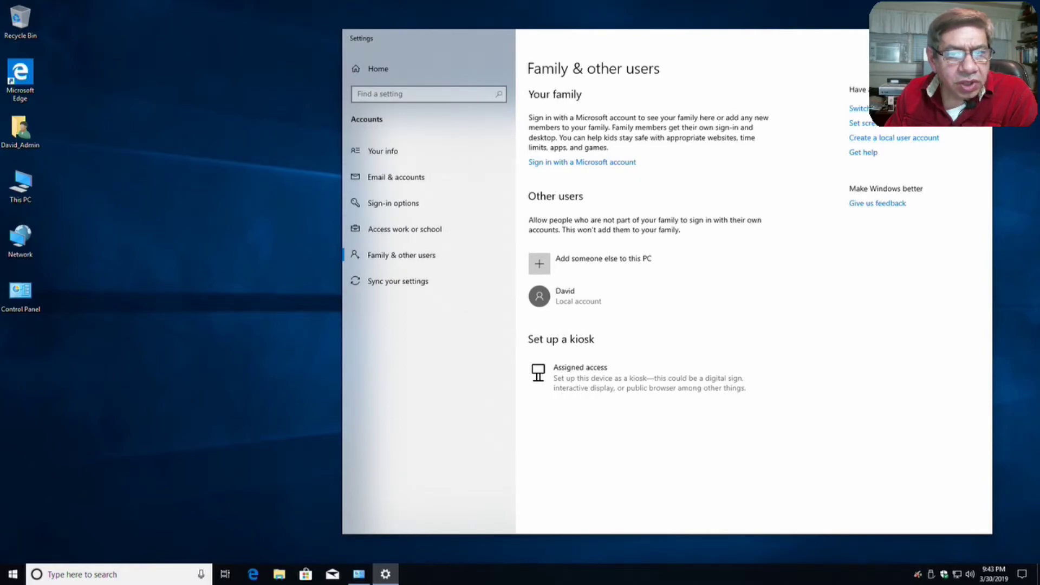
Close Settings, confirm both accounts appear in Control Panel's Manage Accounts, then close it
key(alt+F4)
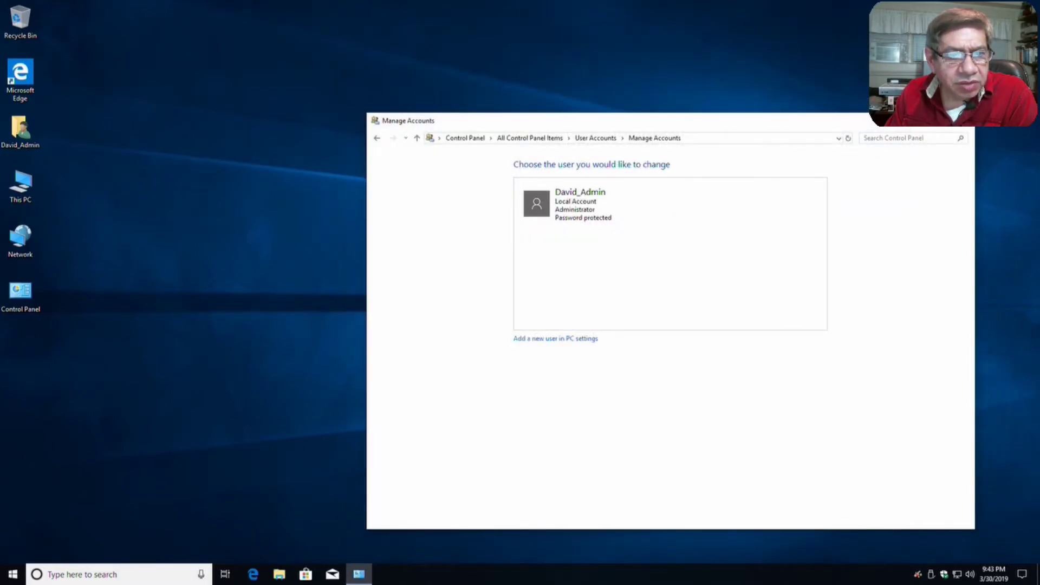
key(alt+Left)
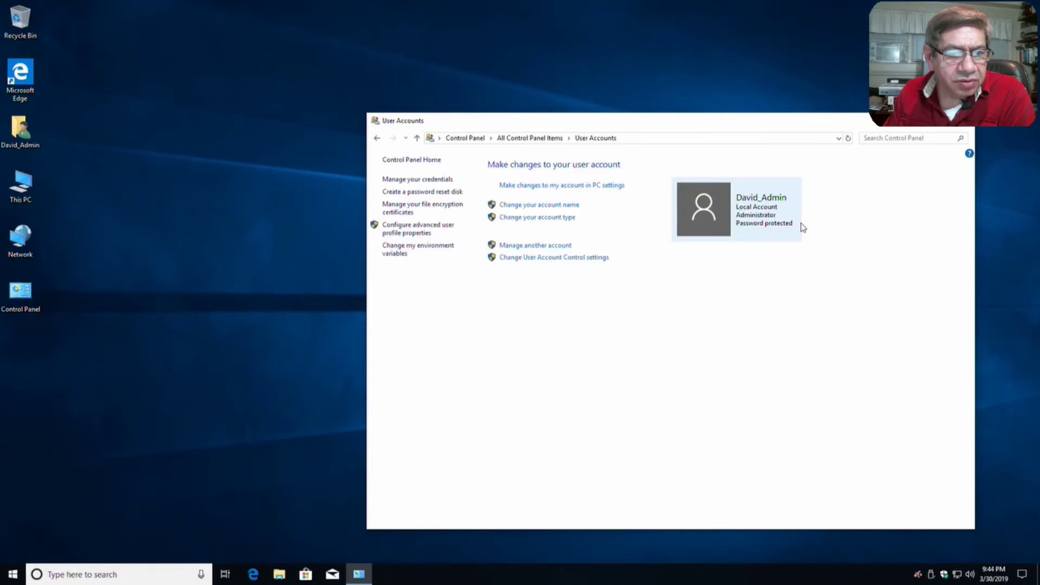
click(565, 247)
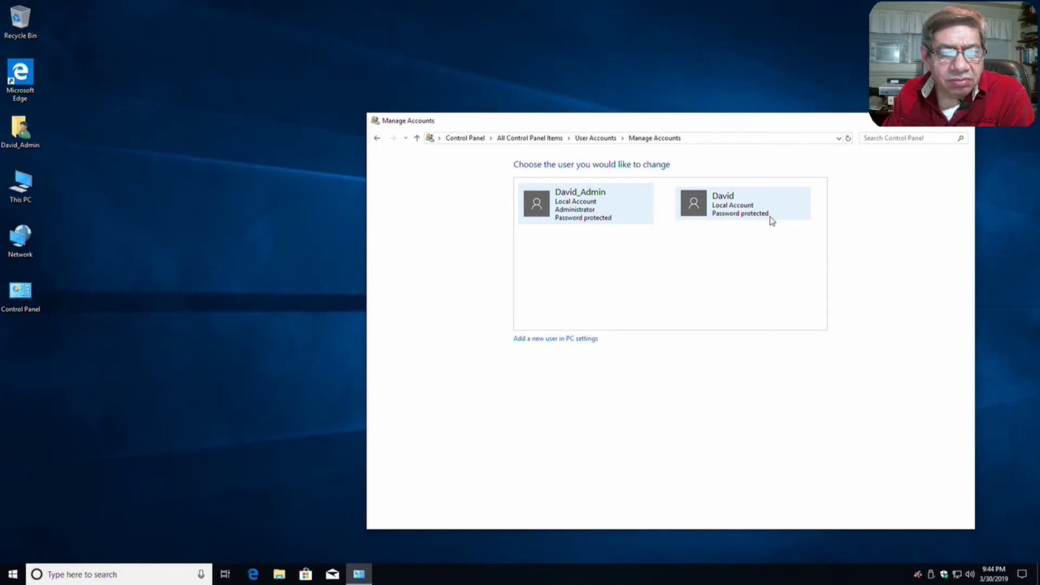
click(961, 120)
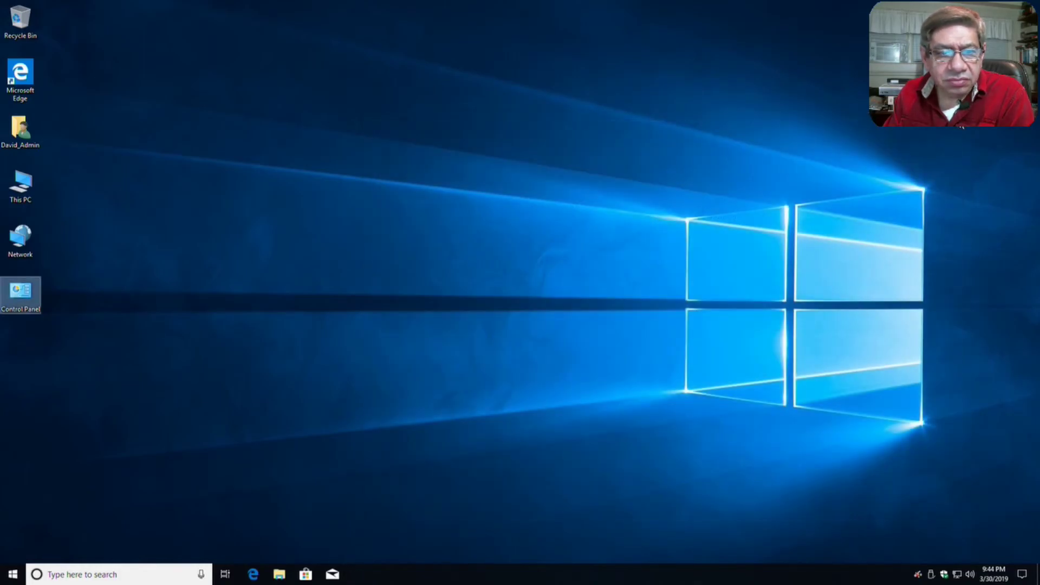